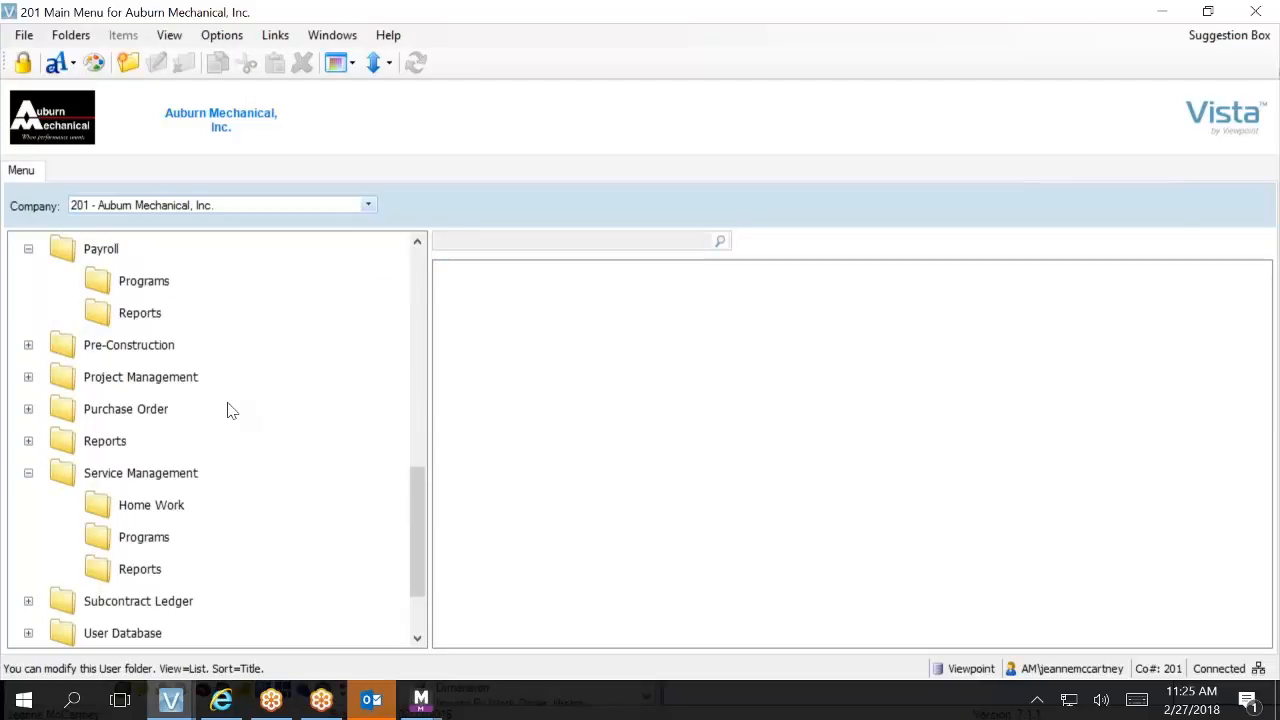
Step: Open the SM Serviceable Item Class form from the Service Management Home Work folder and show its classes as a grid
click(179, 550)
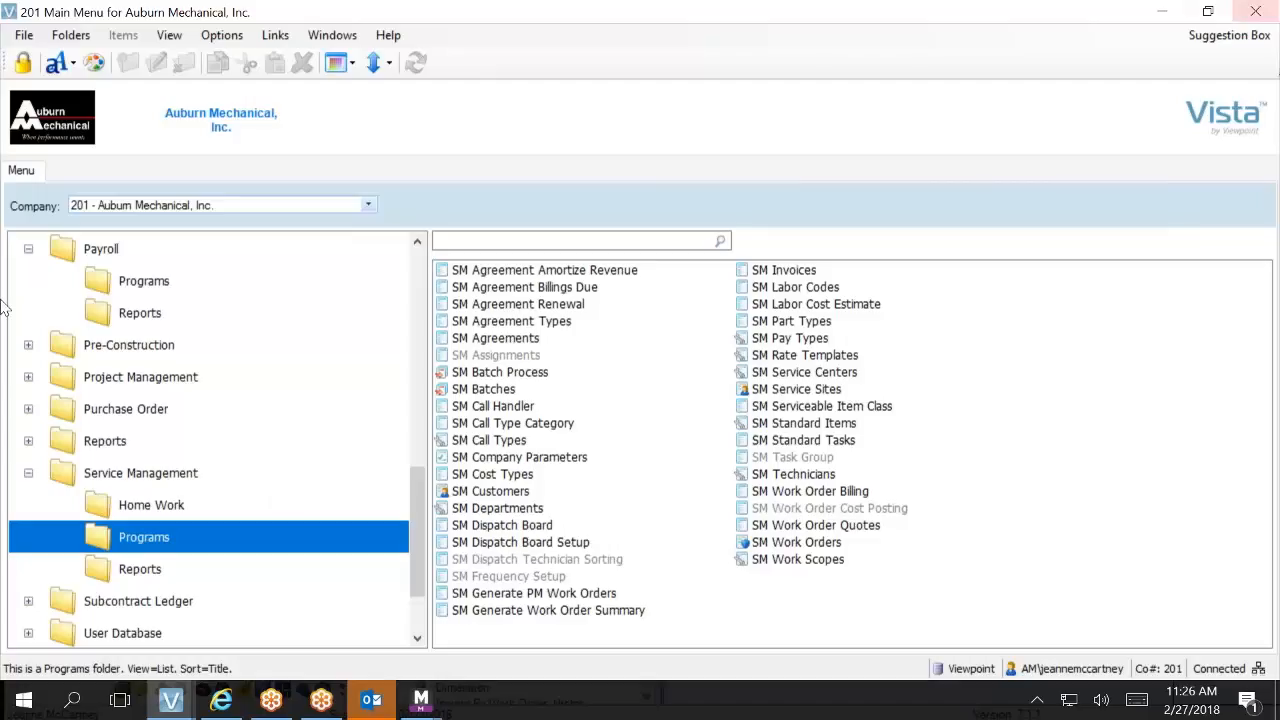
click(203, 514)
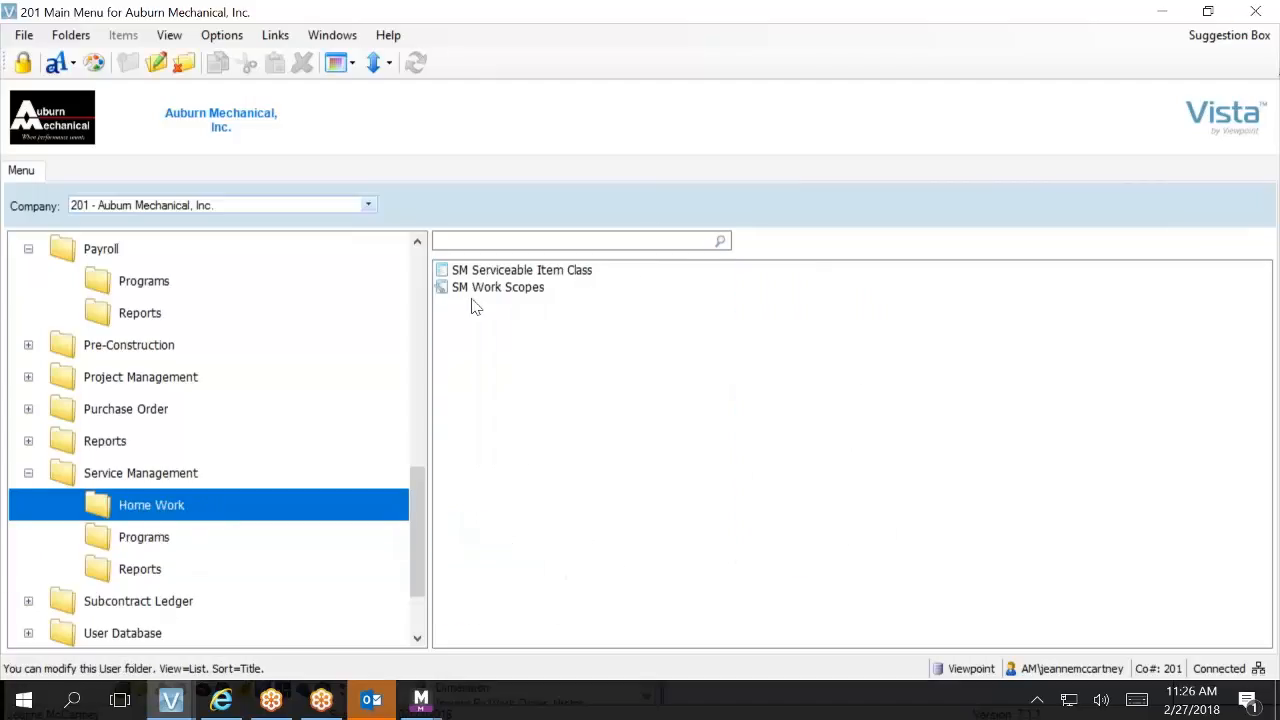
click(571, 272)
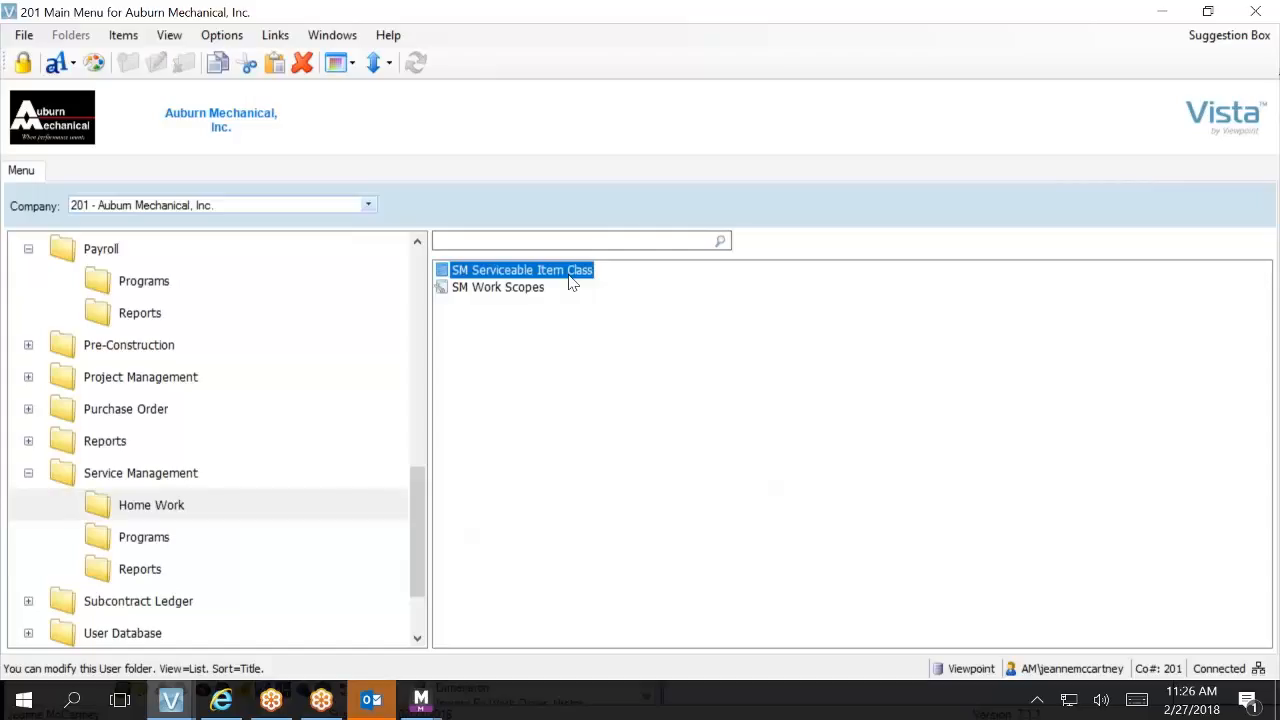
double_click(571, 283)
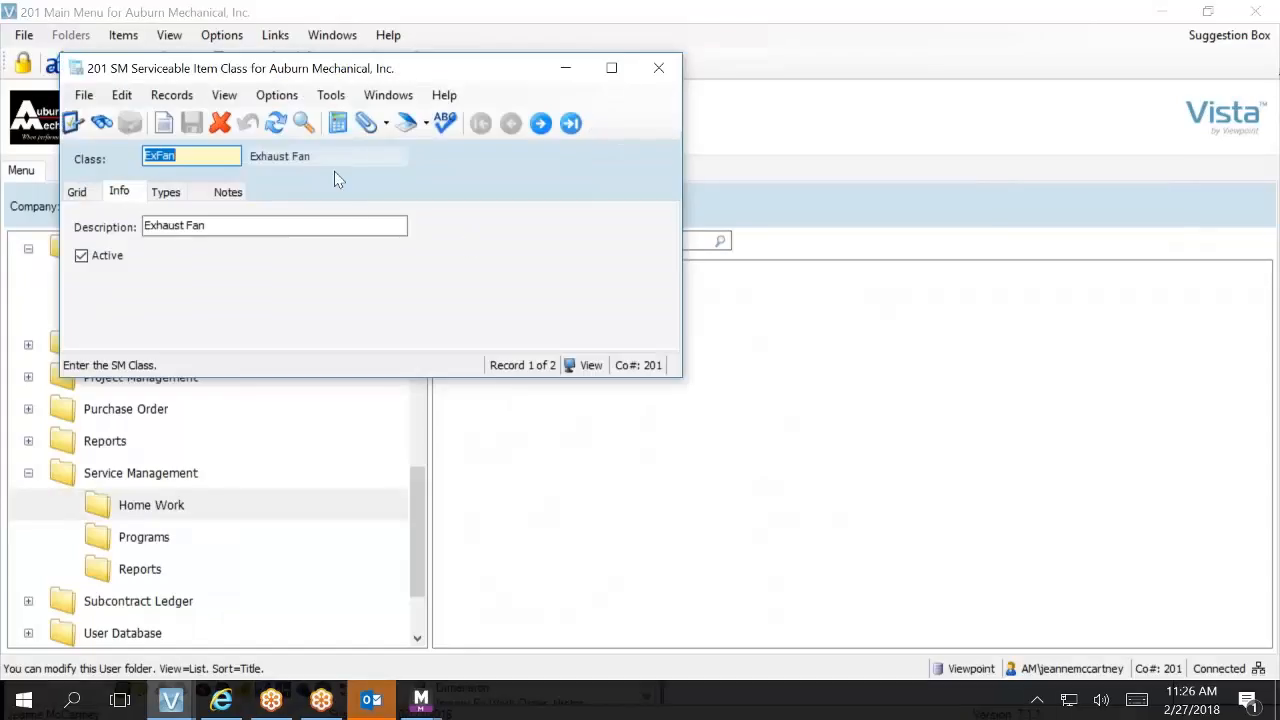
click(77, 193)
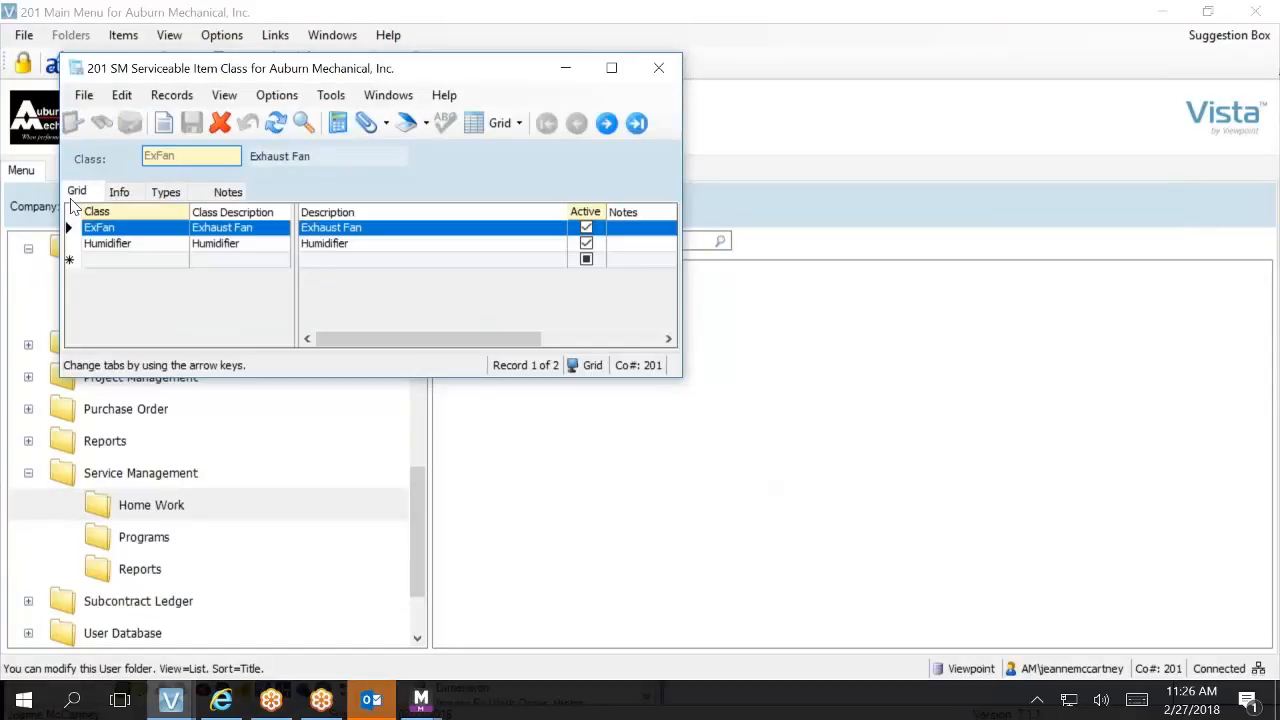
Step: Add an active serviceable item class Heat Pump with the description Heat Pump and save the record
click(98, 262)
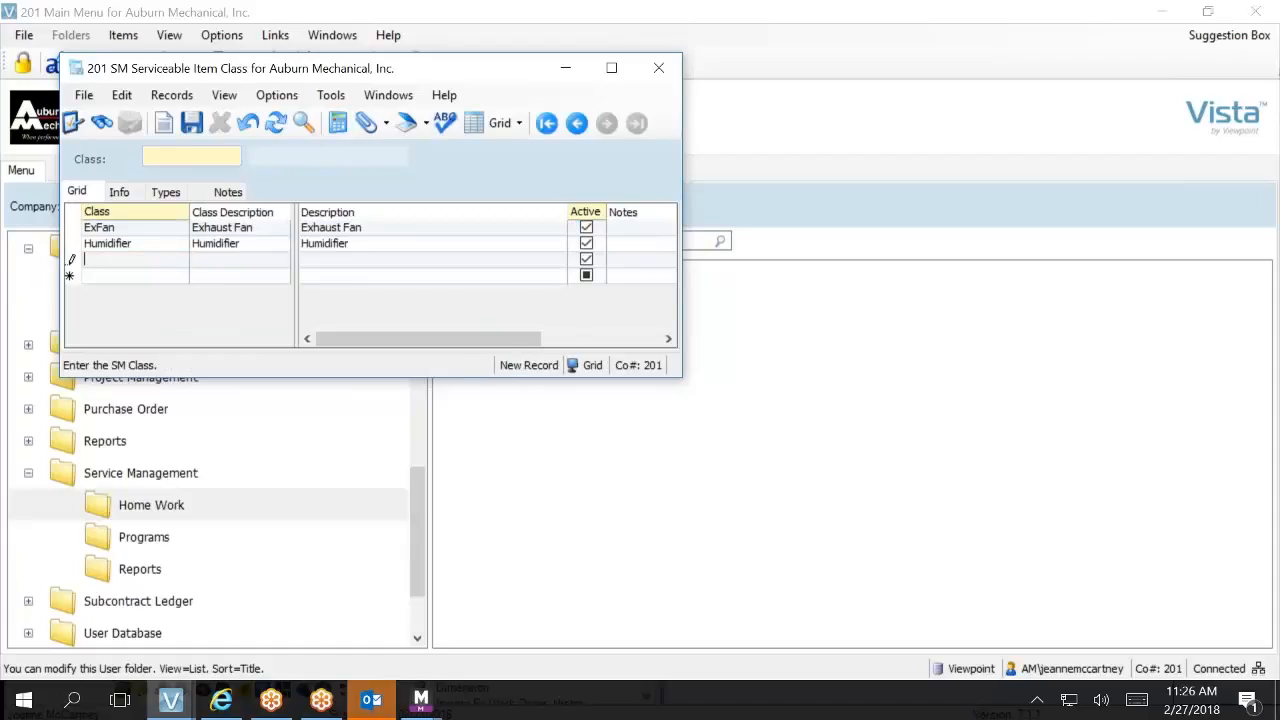
text(Heat Pump)
key(Tab)
text(H)
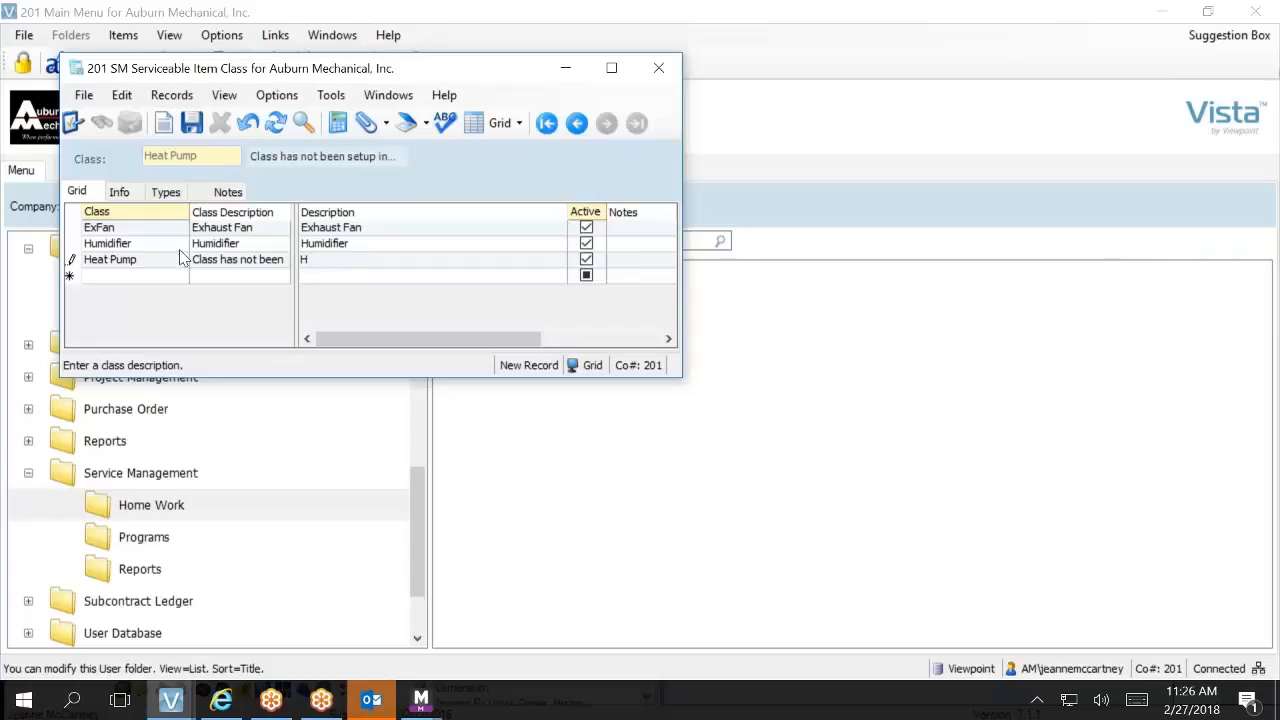
click(222, 259)
click(347, 245)
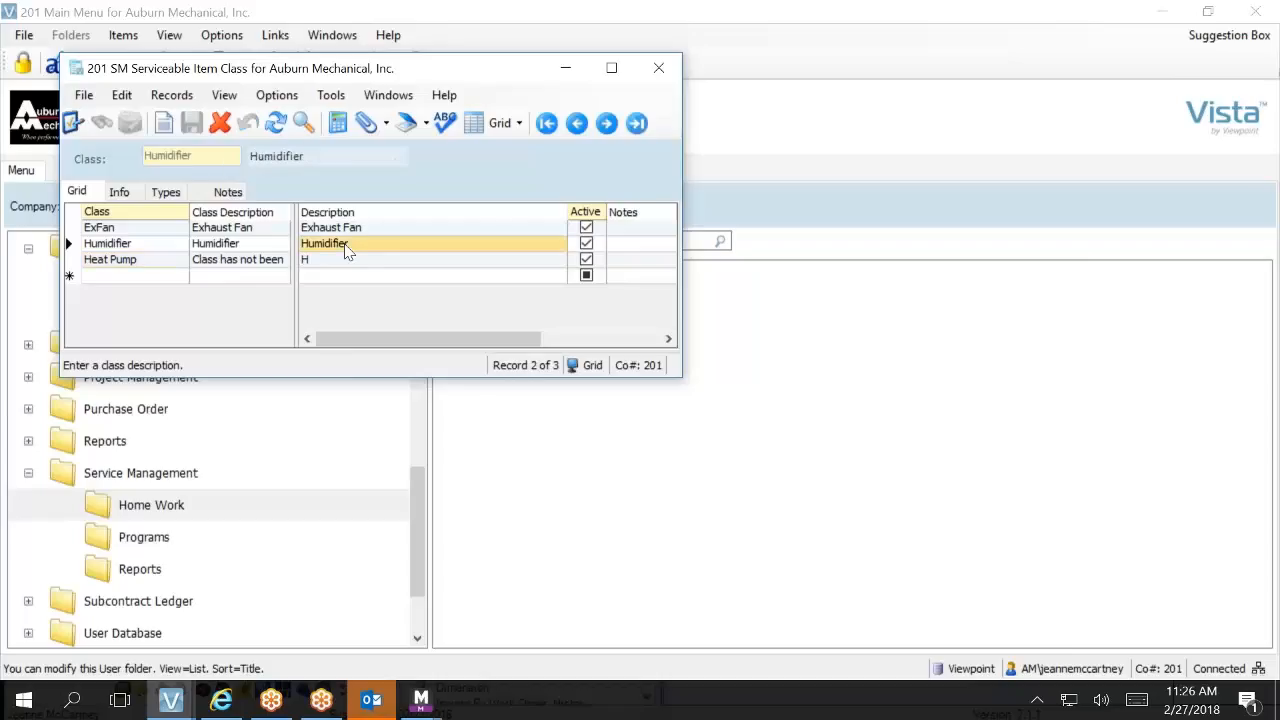
click(348, 260)
text(Heat Pump)
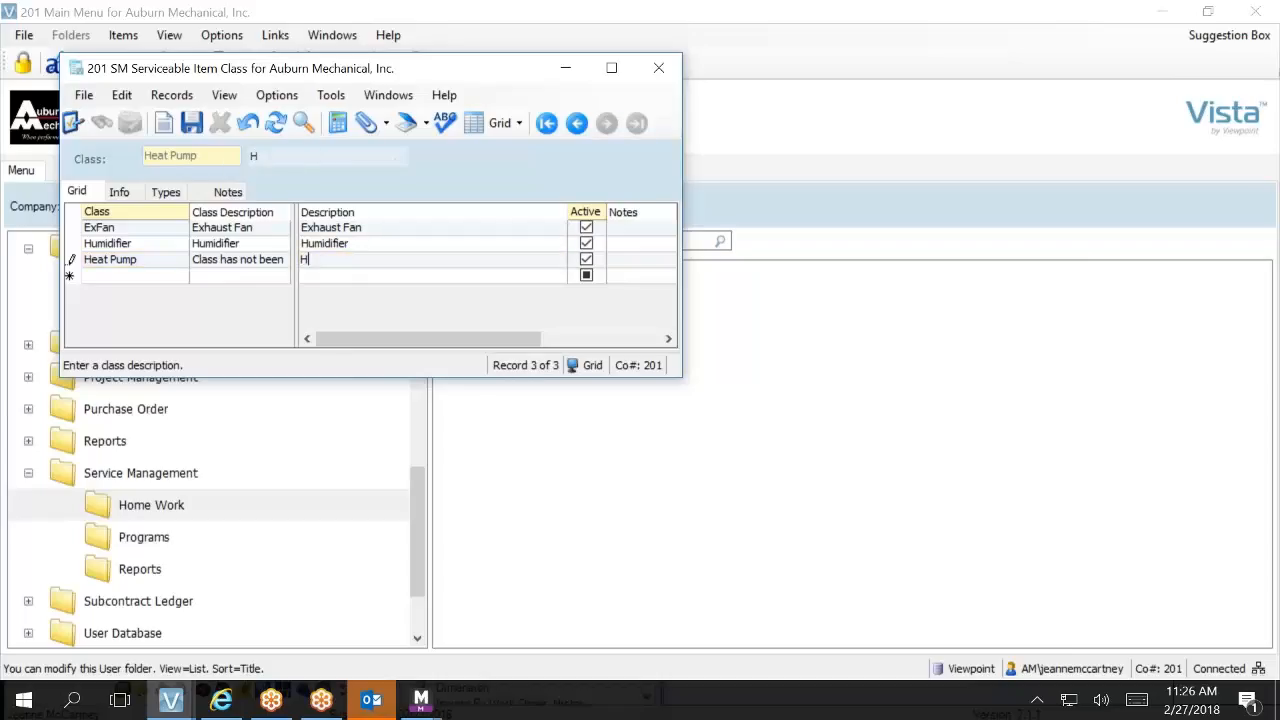
key(Tab)
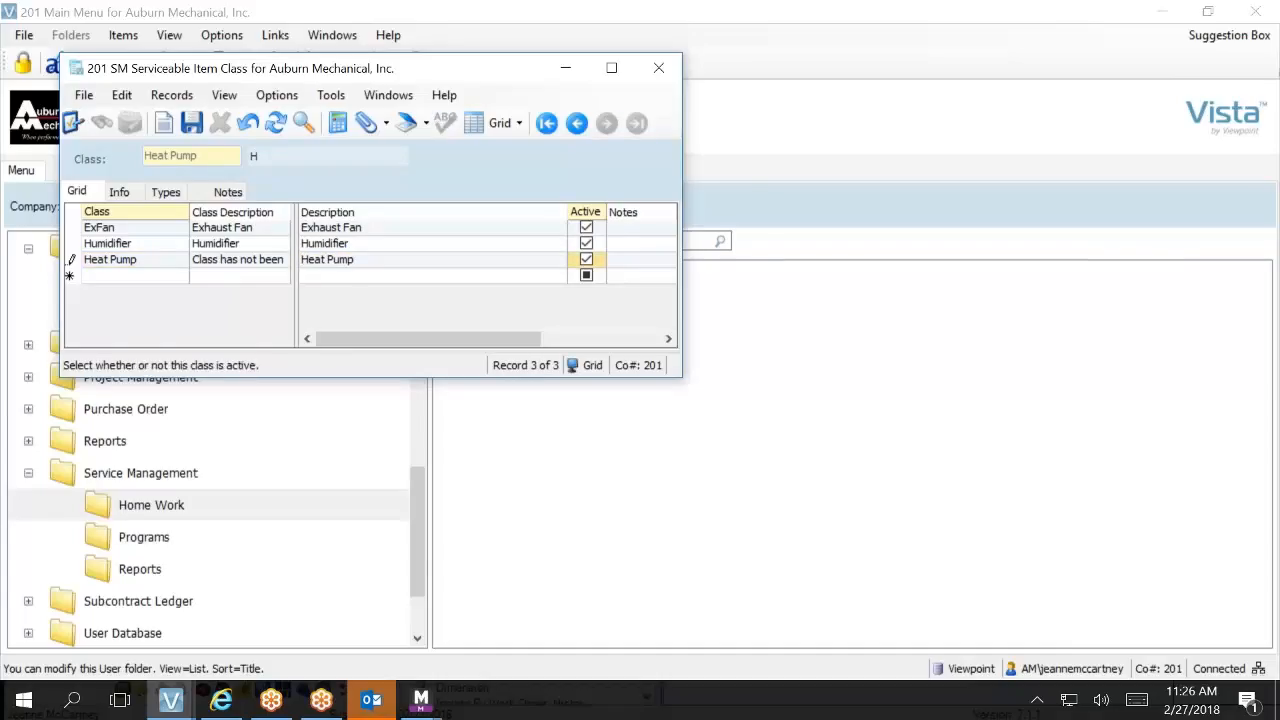
key(Tab)
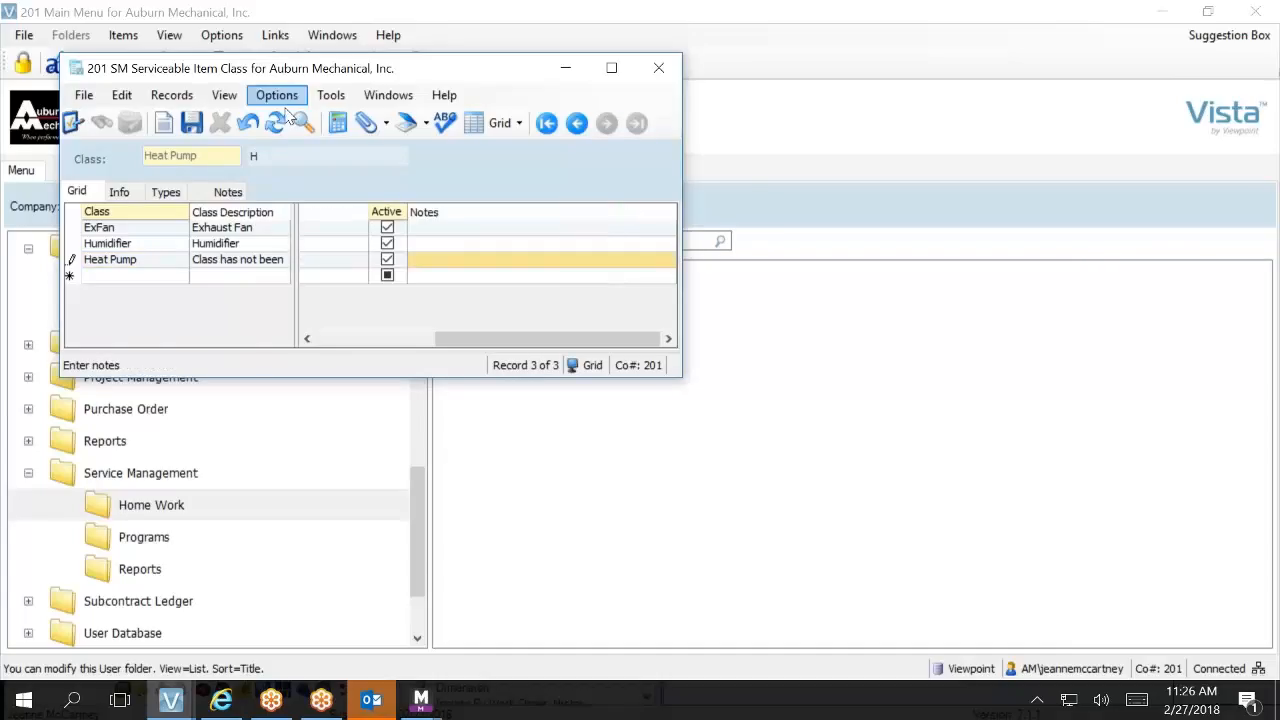
click(201, 122)
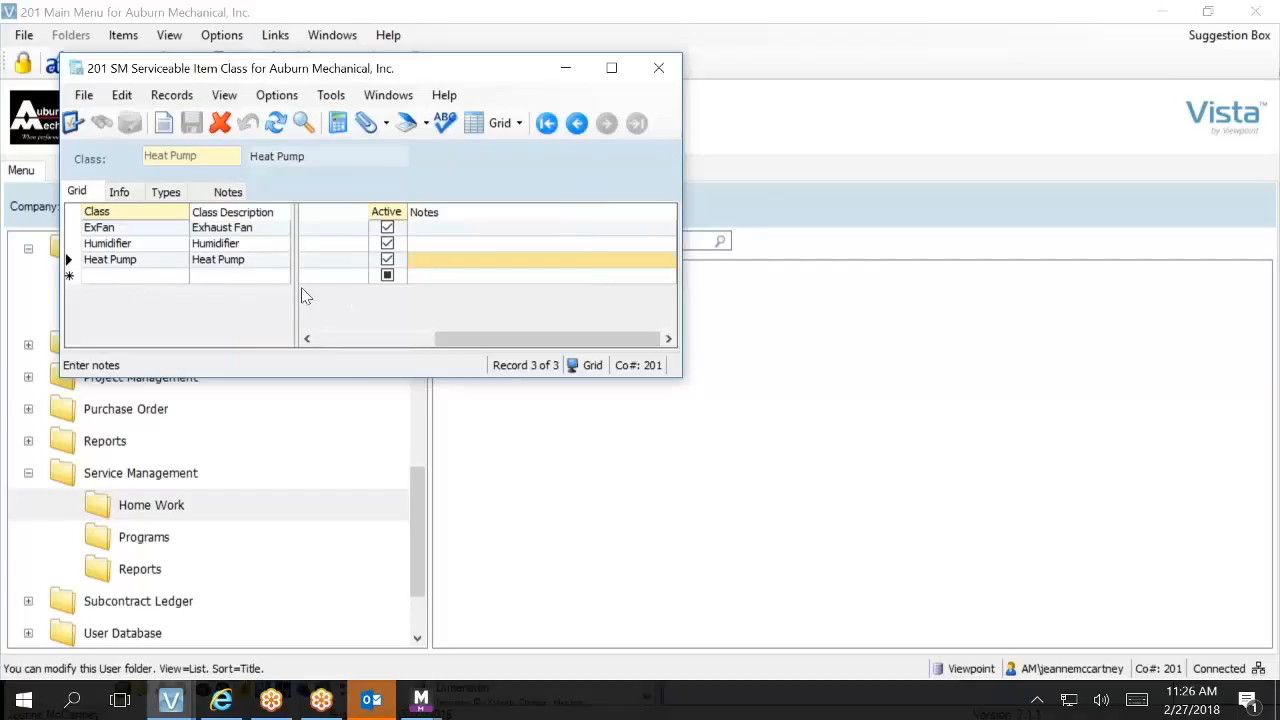
Step: Add a type named Heat Pump with the description Water Source Heat Pump to the Heat Pump class
click(175, 196)
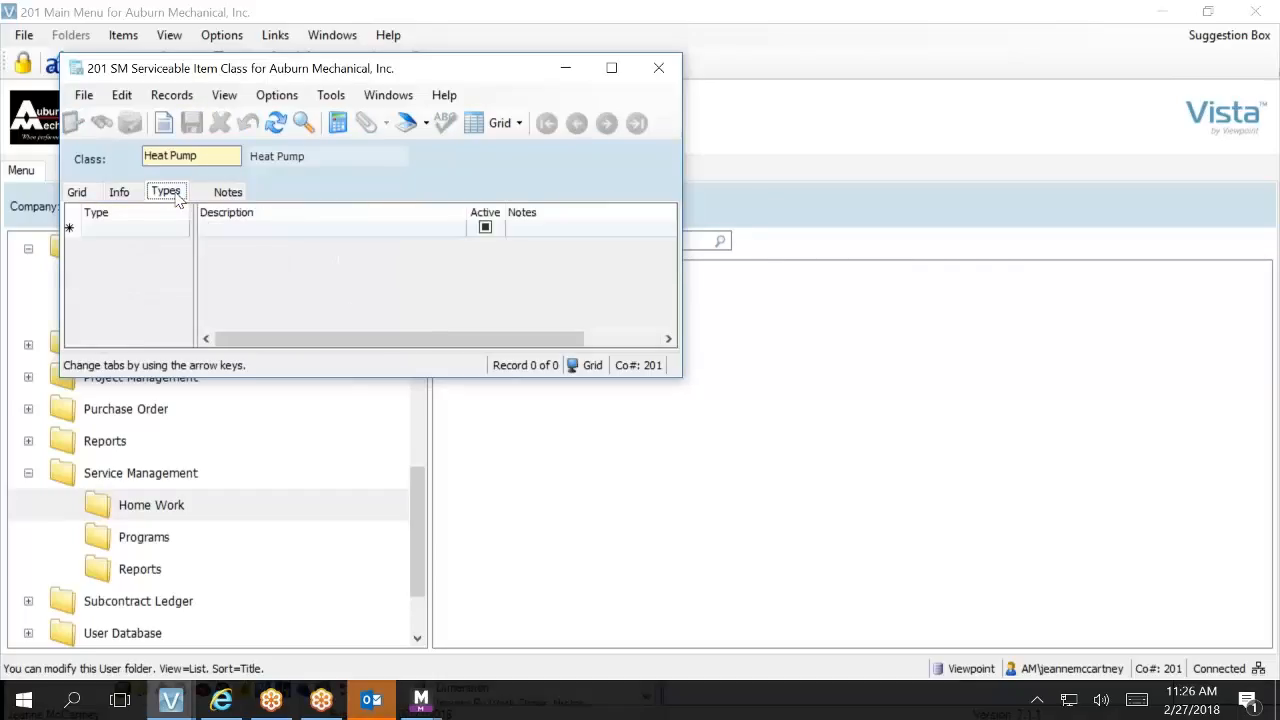
click(141, 237)
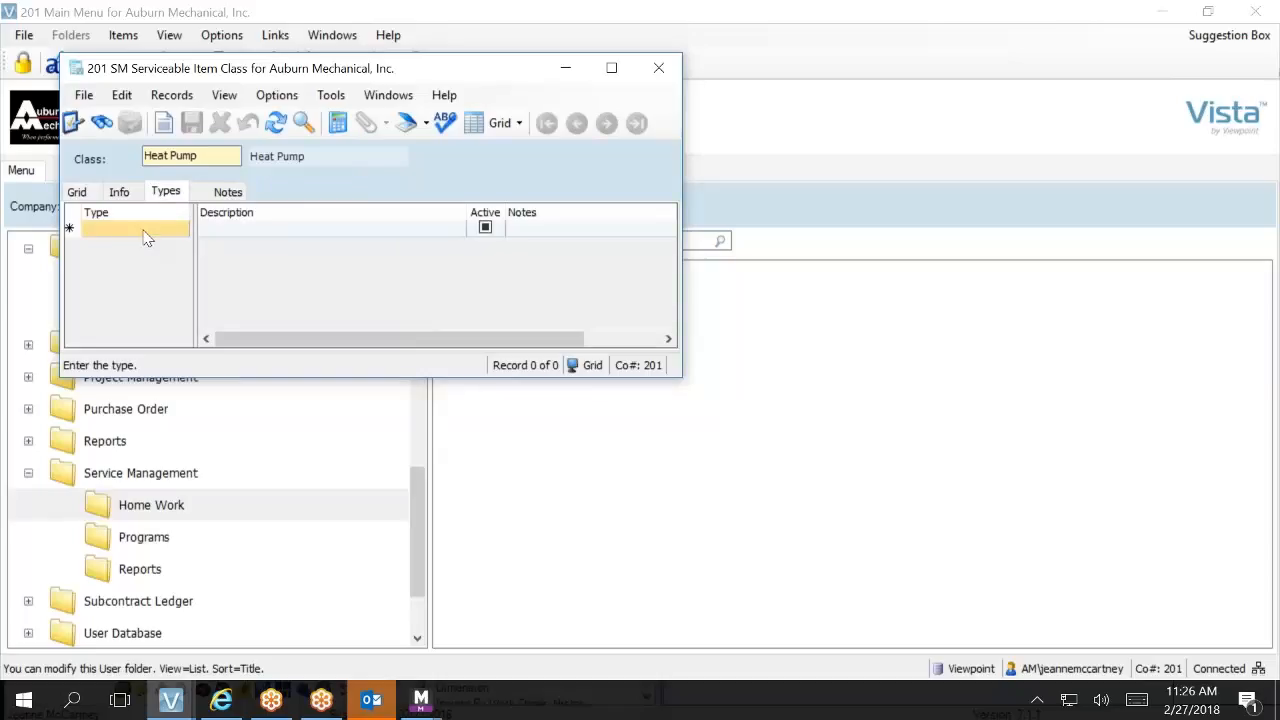
key(F4)
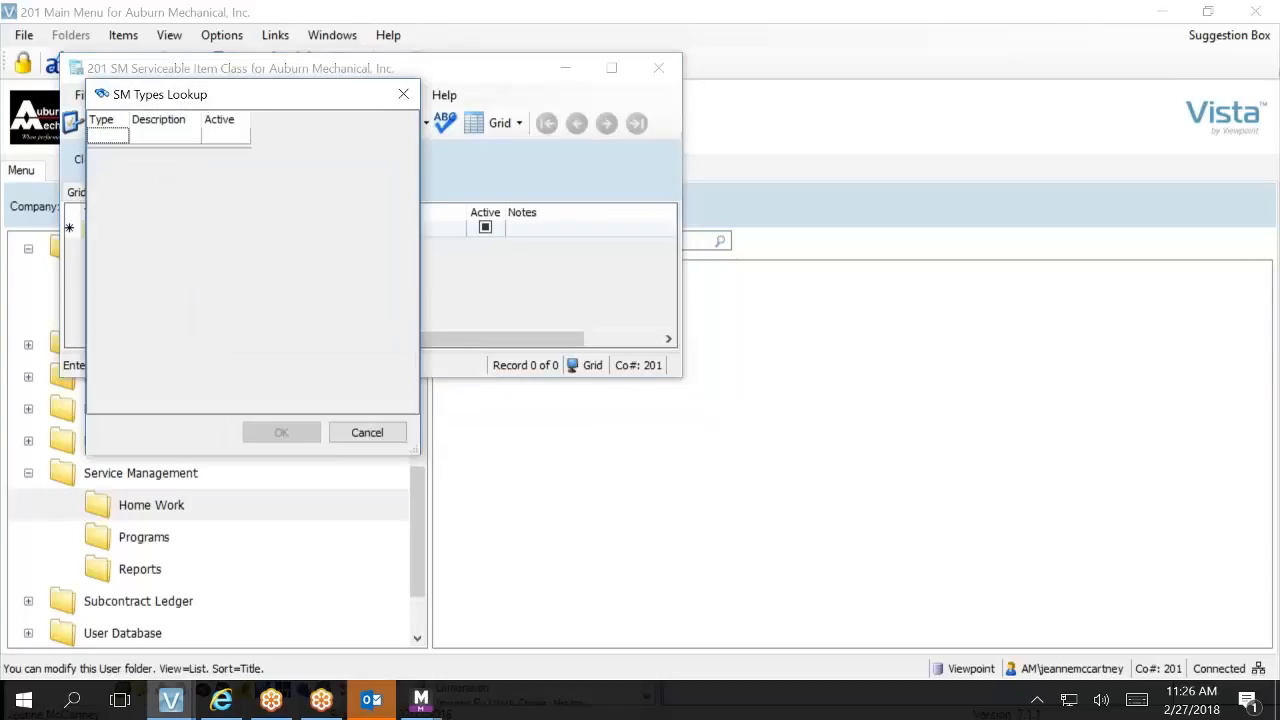
key(Escape)
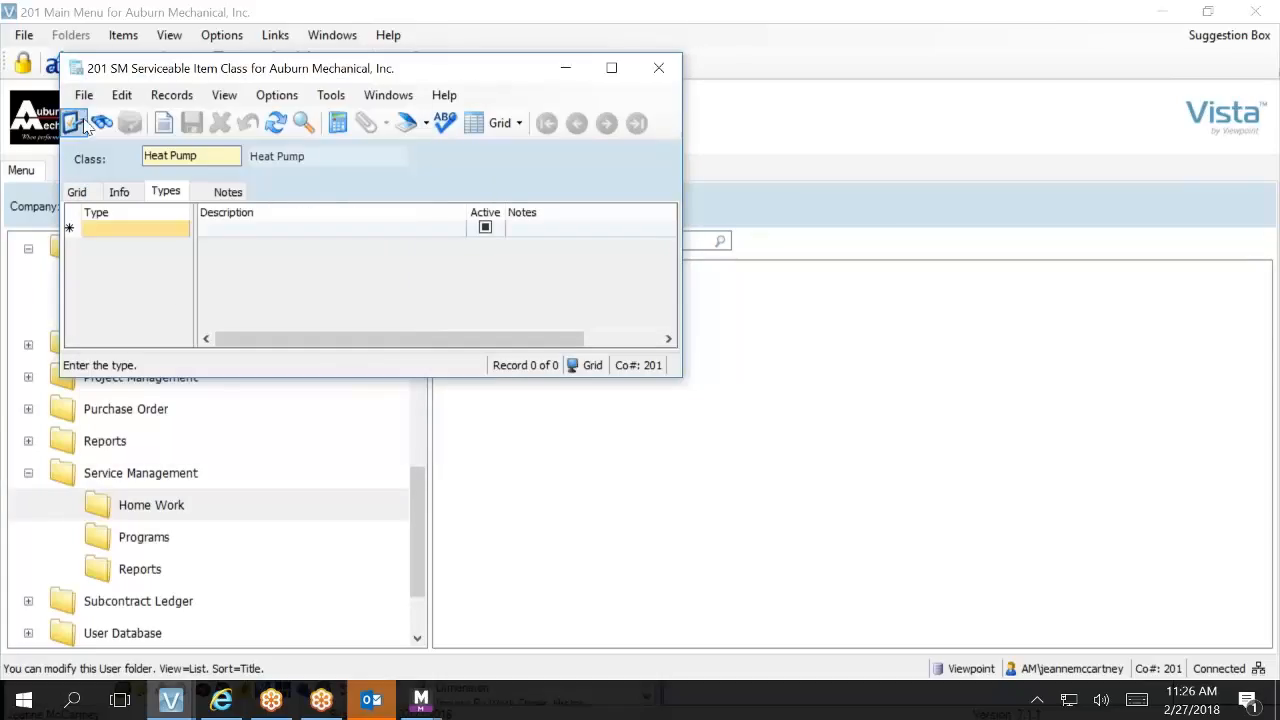
click(163, 230)
text(Heat Pump)
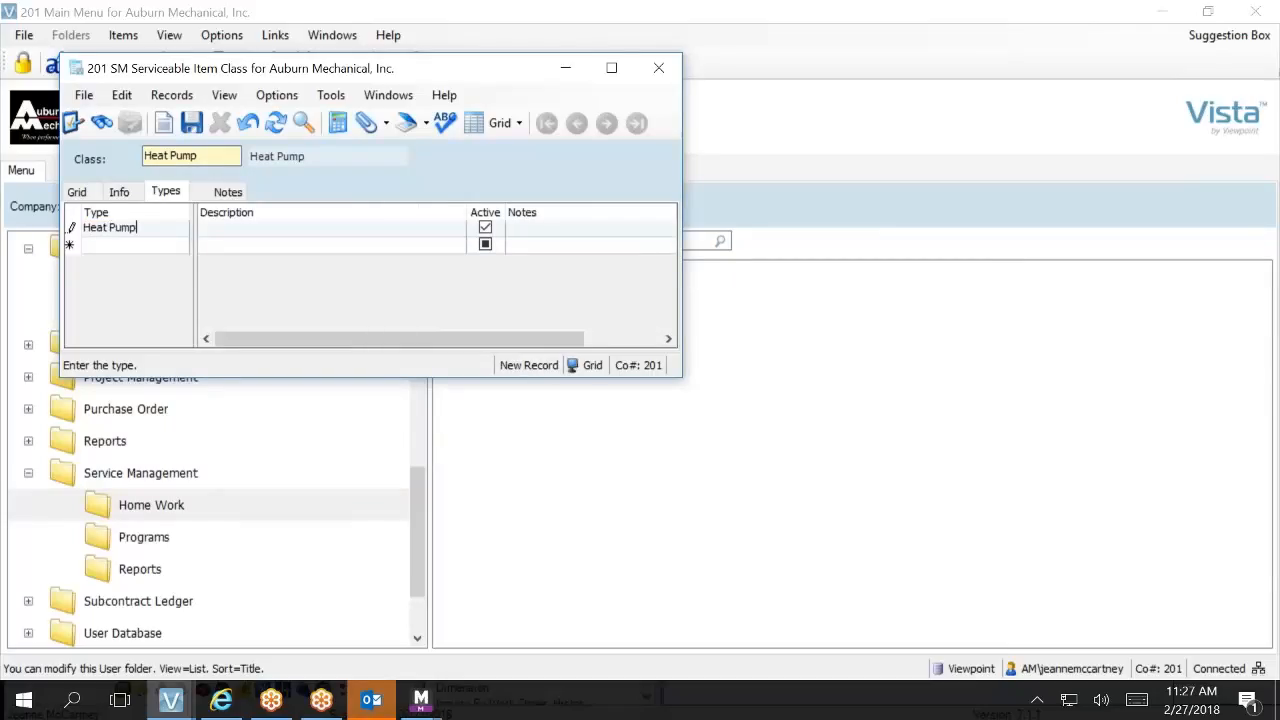
key(Tab)
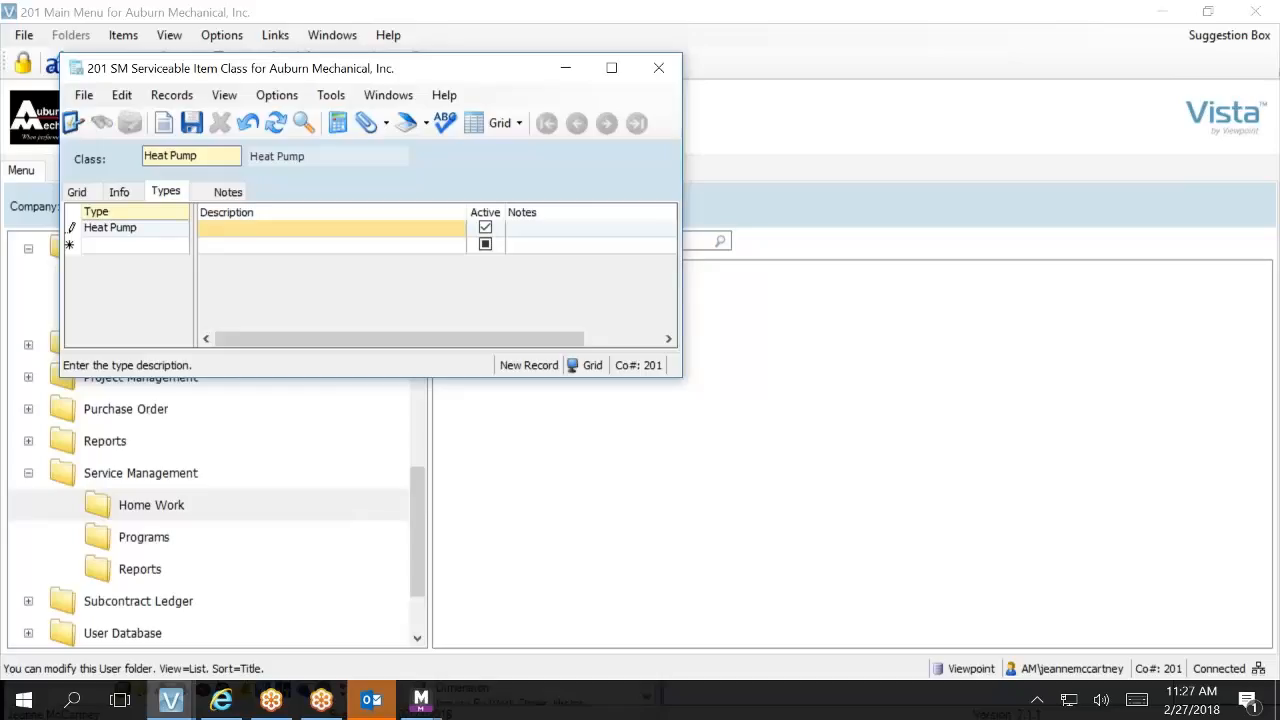
text(P)
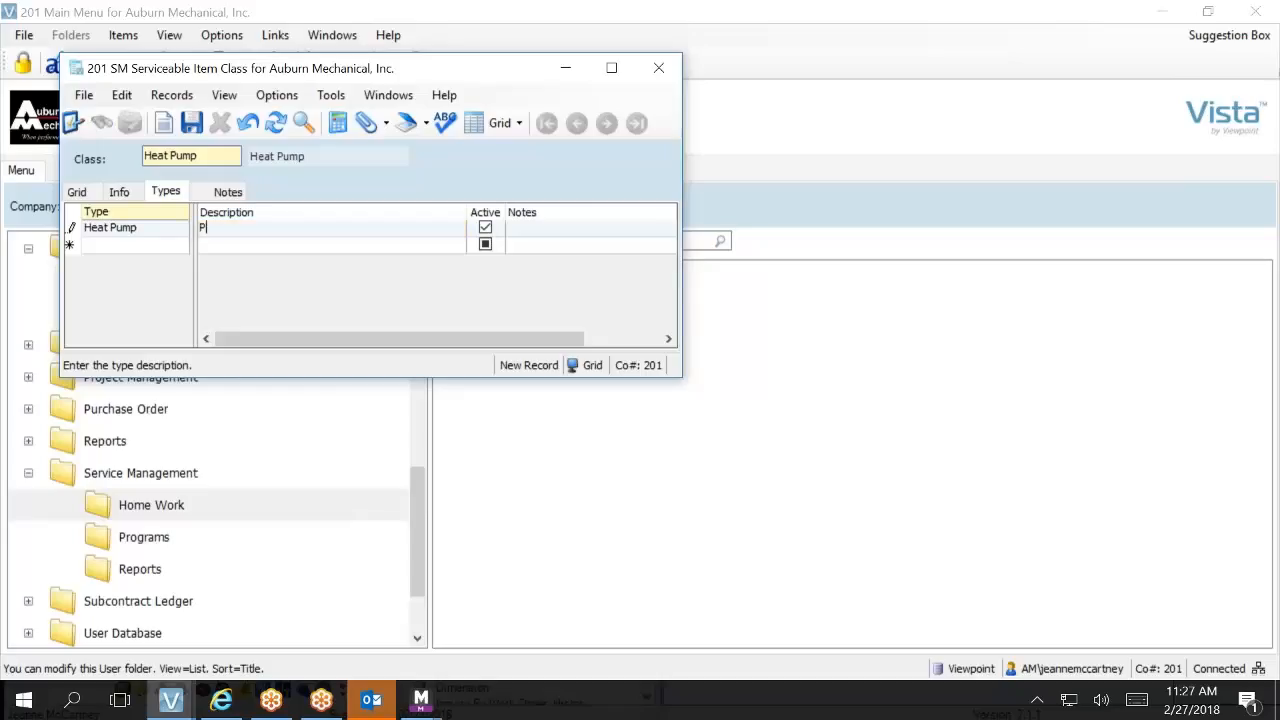
key(BackSpace)
text(Water Source Heat Pump)
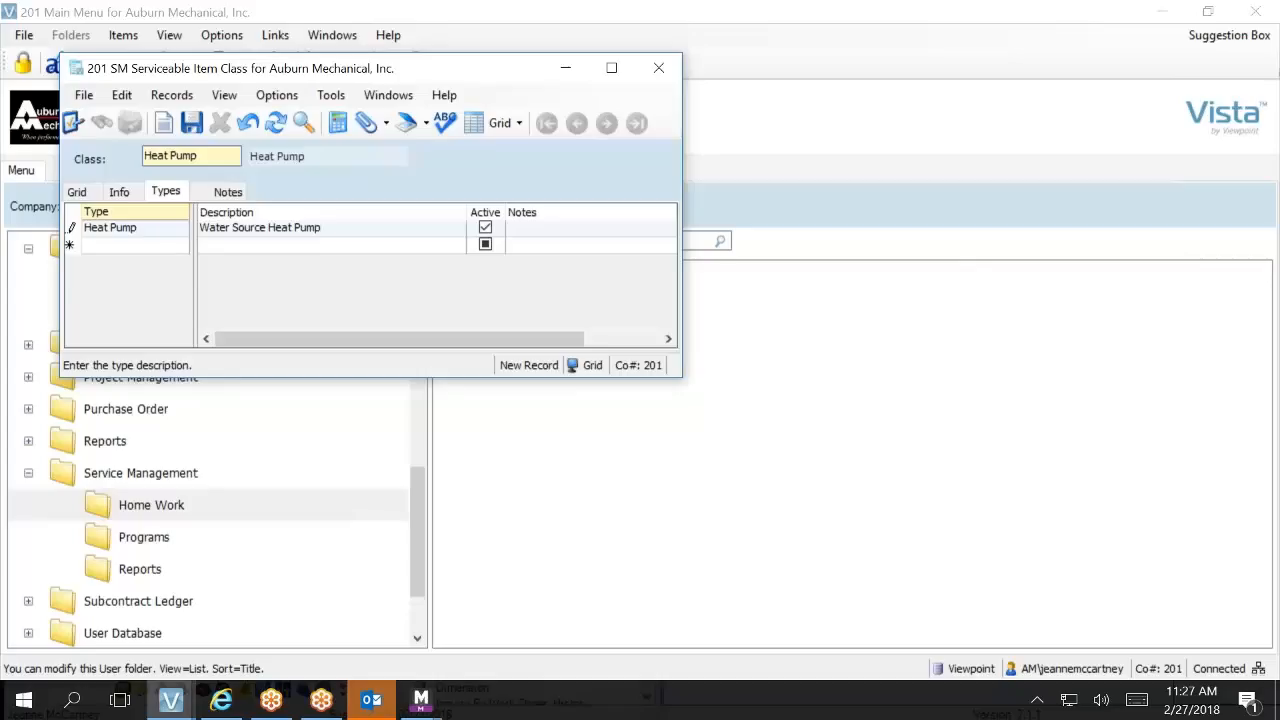
Step: Rename the Heat Pump class's new type to WS Heat Pump and save the record
click(157, 232)
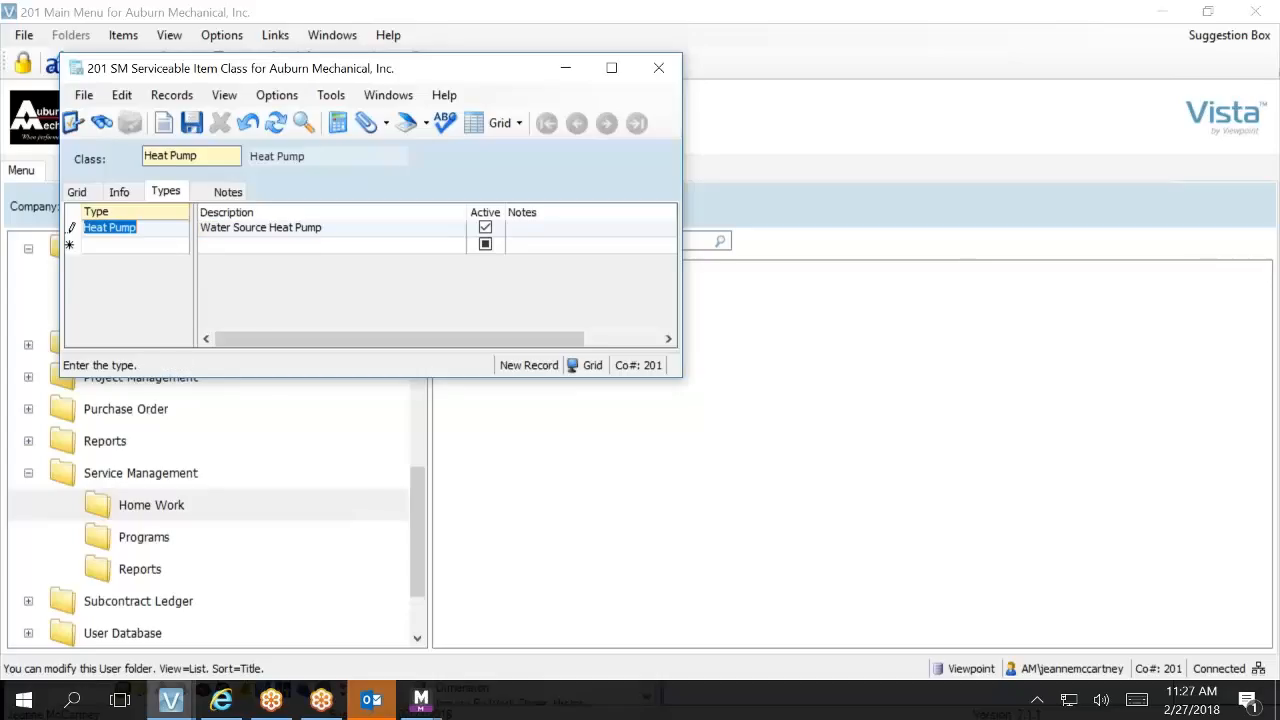
text(WS H)
key(BackSpace)
key(BackSpace)
key(BackSpace)
text(ater)
key(BackSpace)
key(BackSpace)
key(BackSpace)
key(BackSpace)
text(S Heat Pump)
key(Tab)
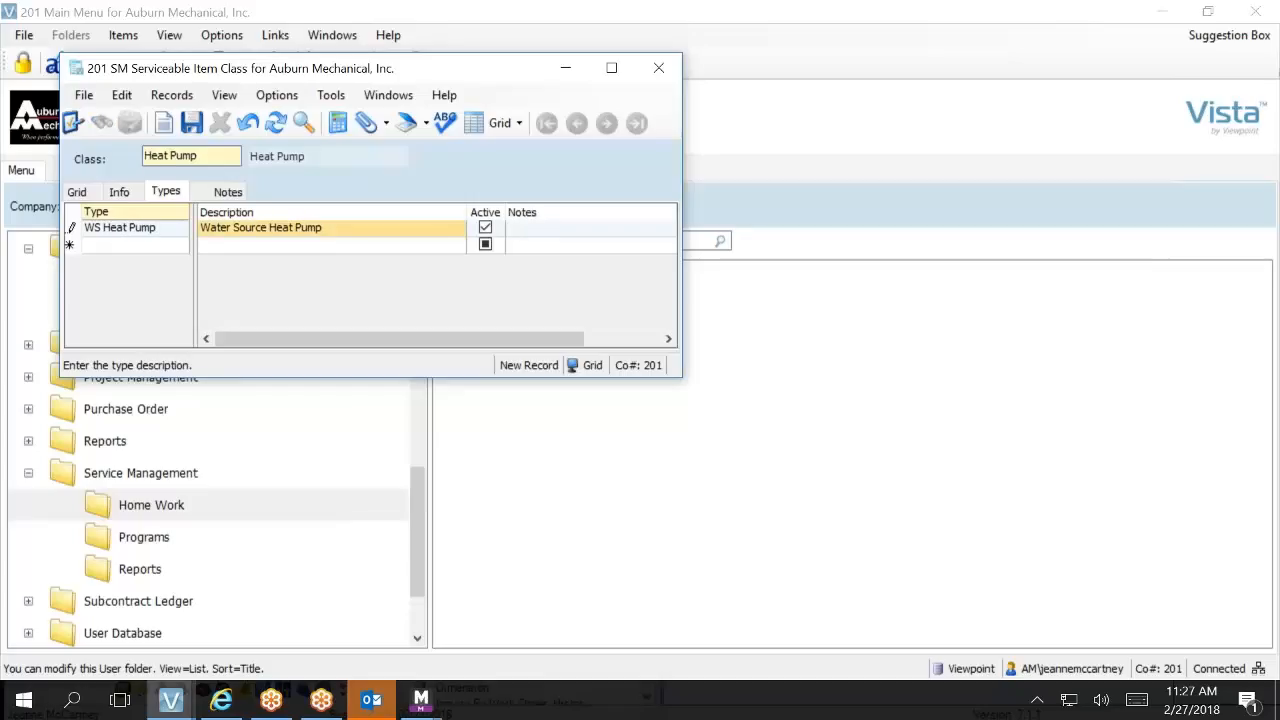
click(191, 122)
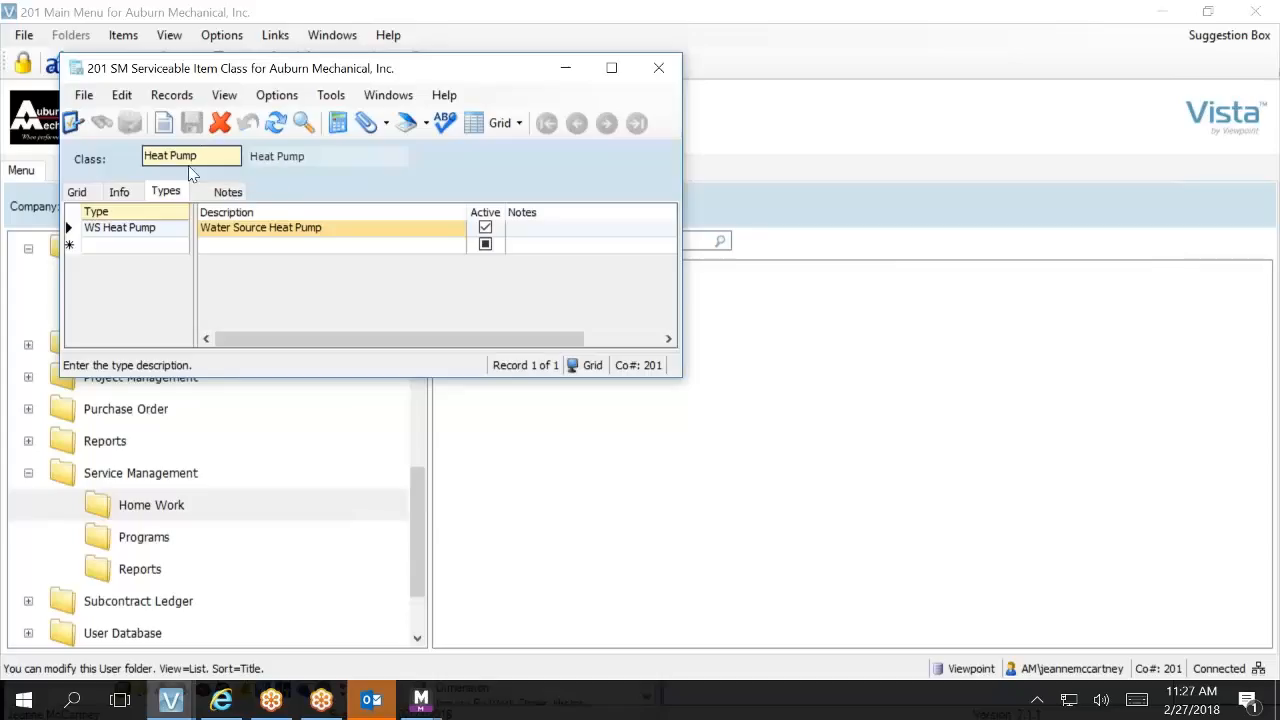
Step: Add a type Steam with the description Steam Humidifier to the Humidifier class and save the record
click(80, 193)
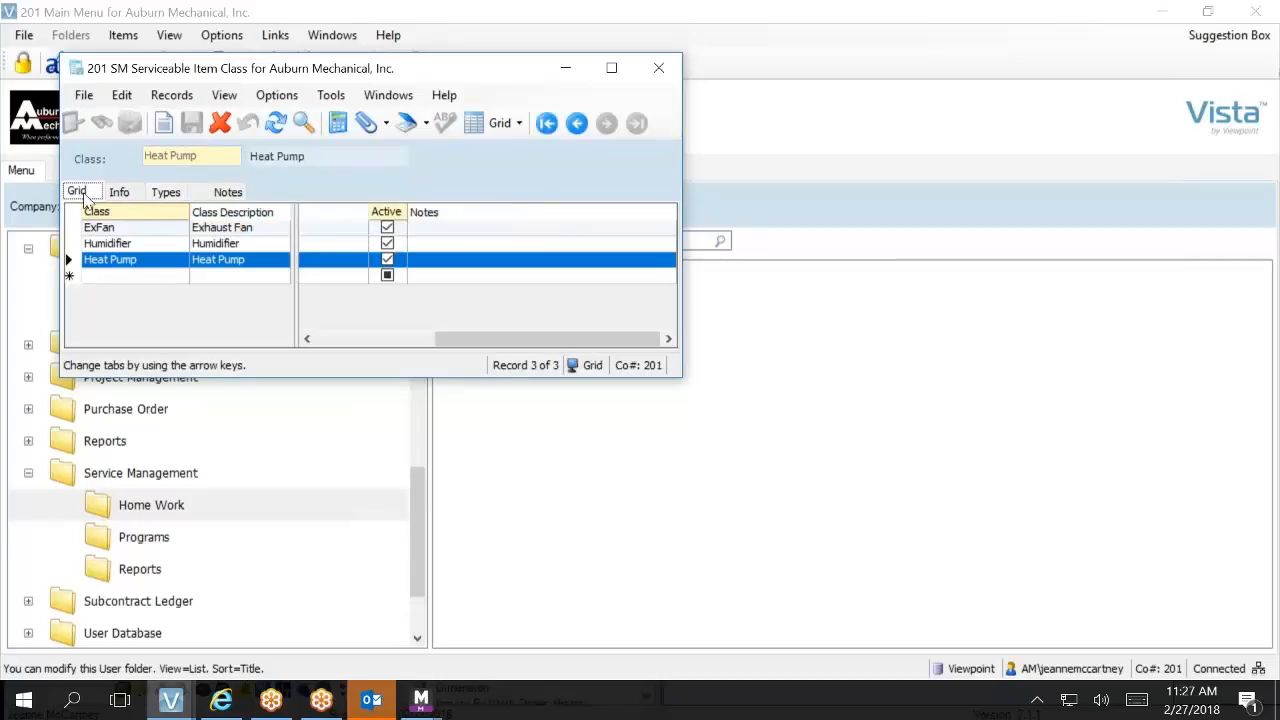
drag(542, 333, 338, 368)
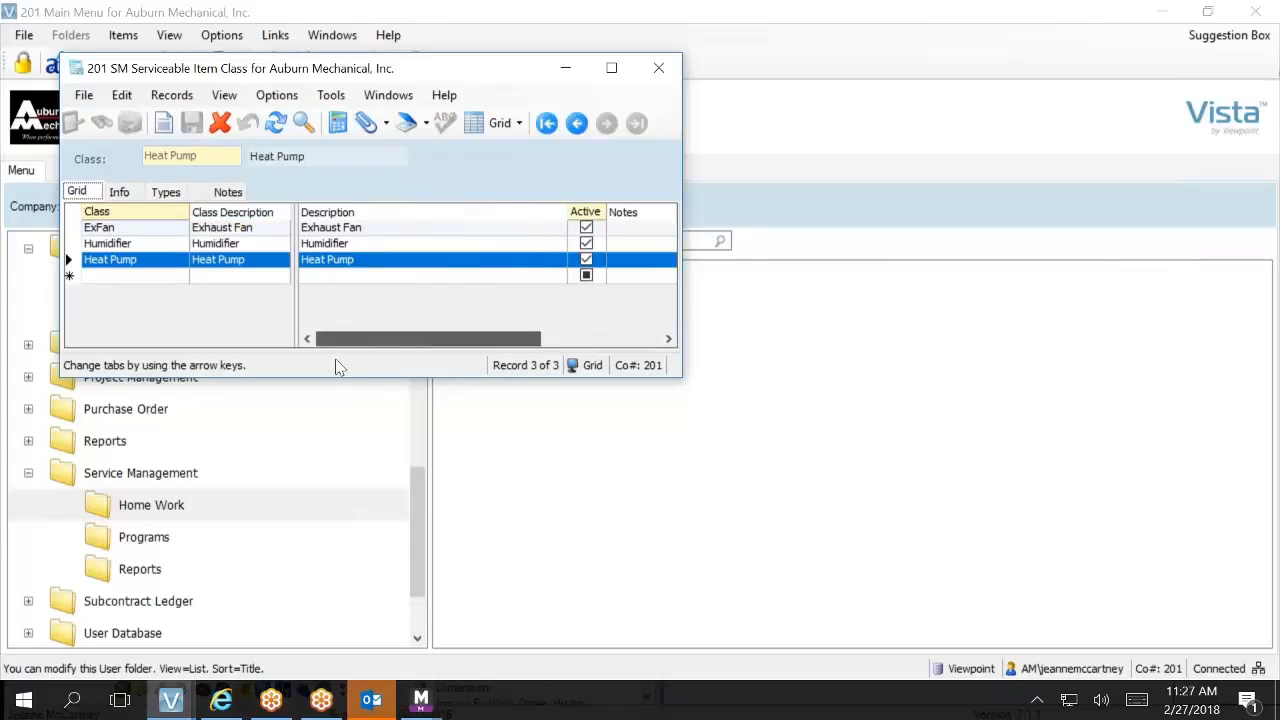
click(182, 249)
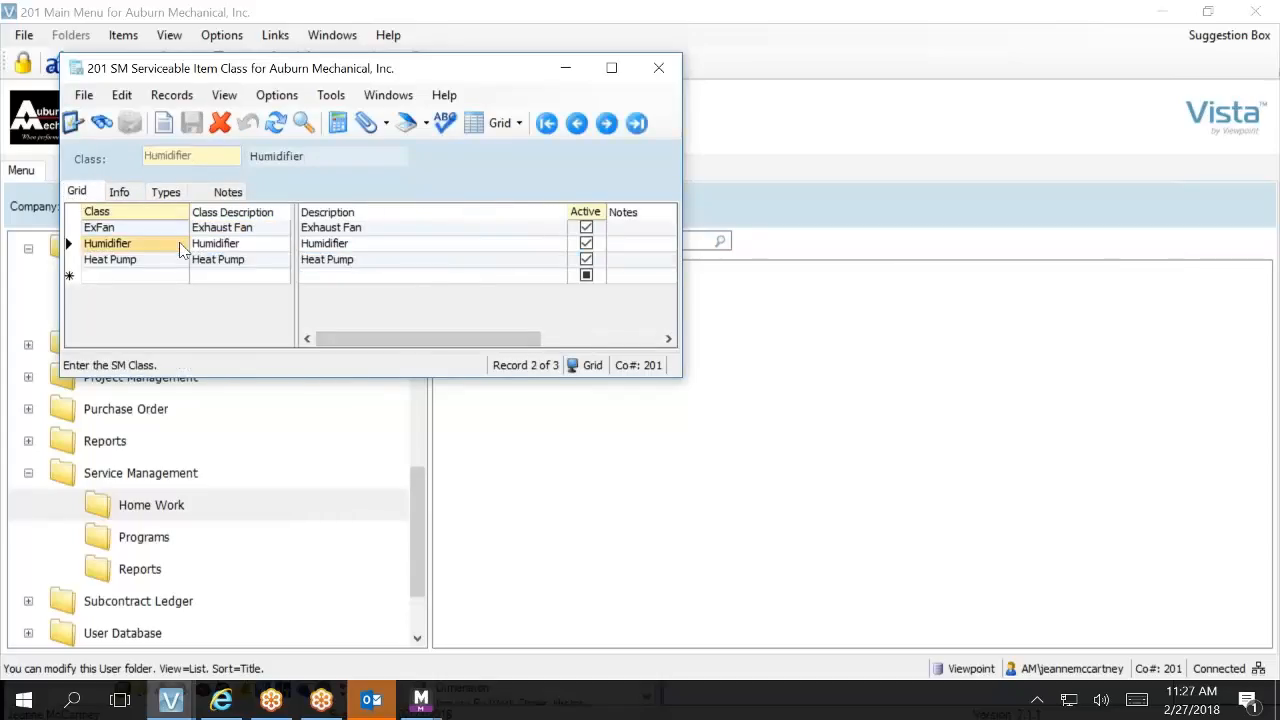
click(180, 197)
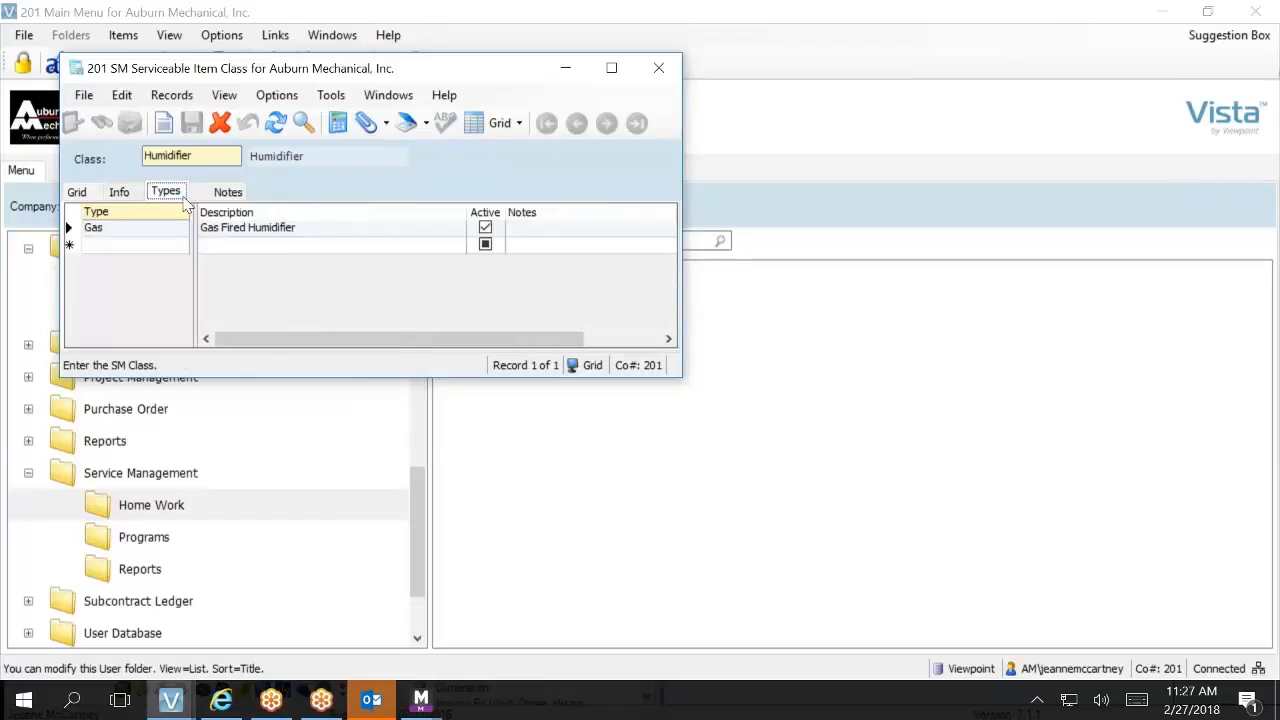
click(159, 247)
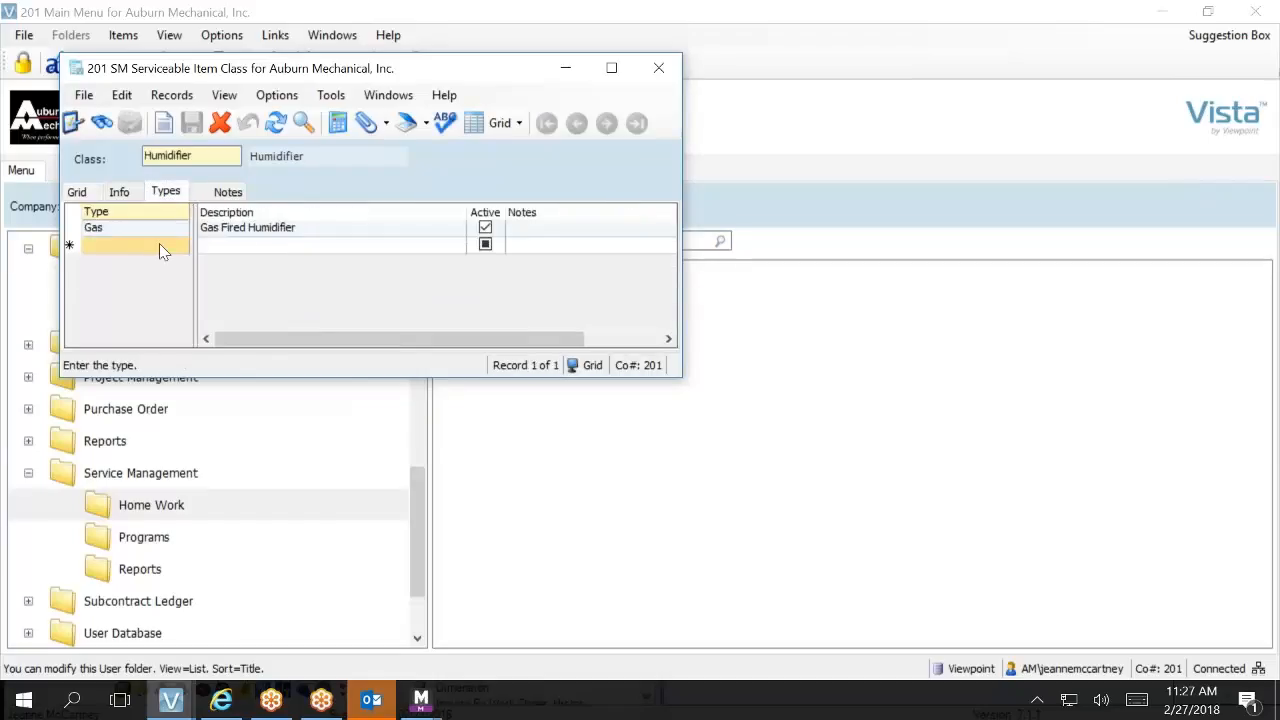
click(159, 244)
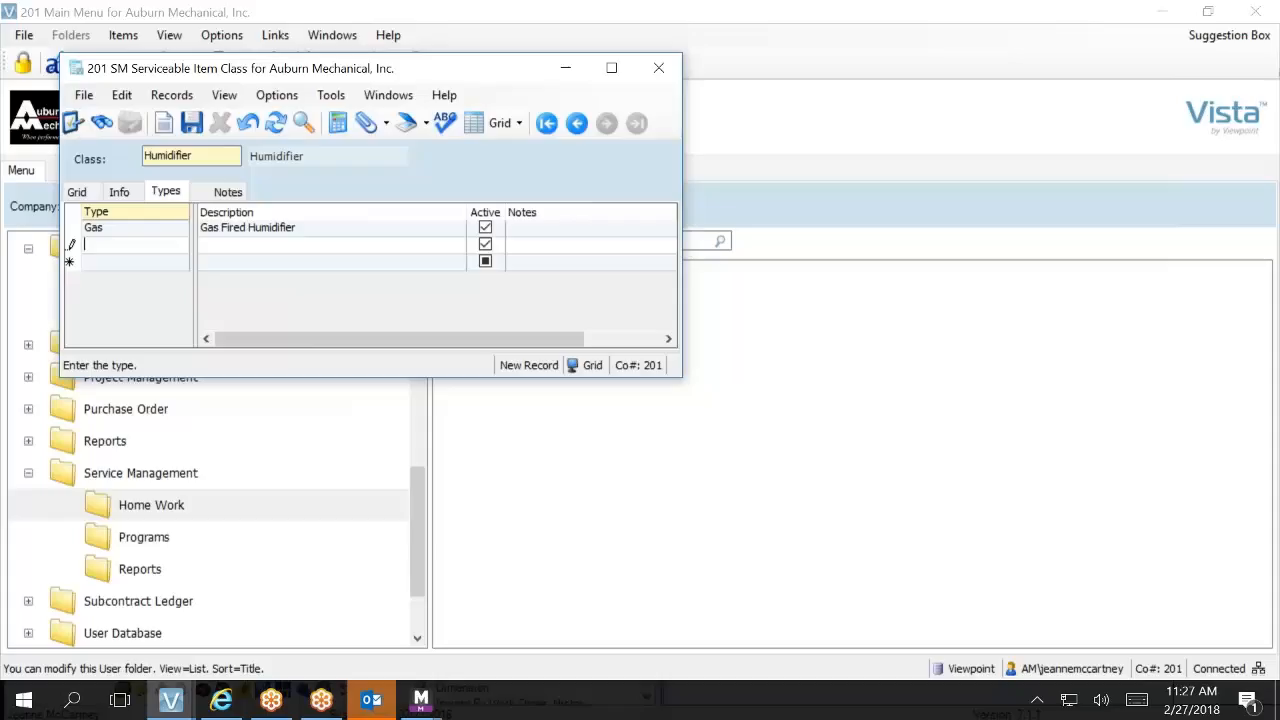
text(Steam)
key(Tab)
text(Steam Humidifier)
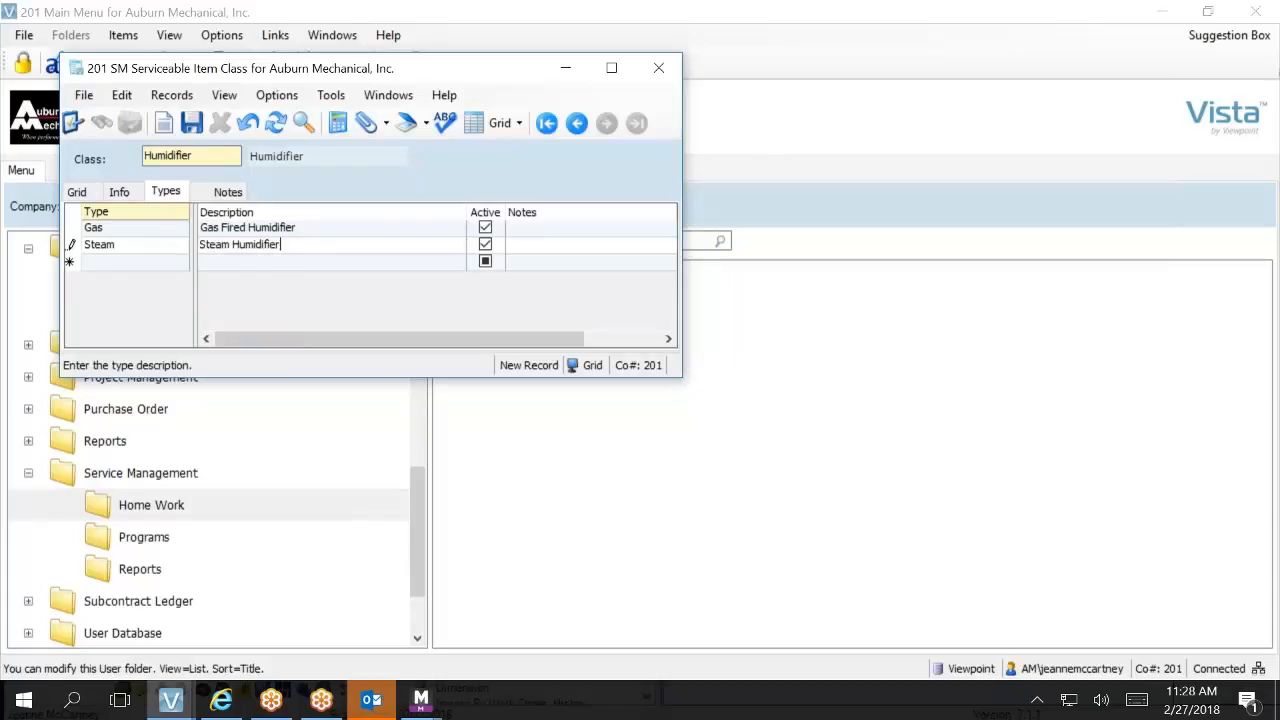
click(191, 123)
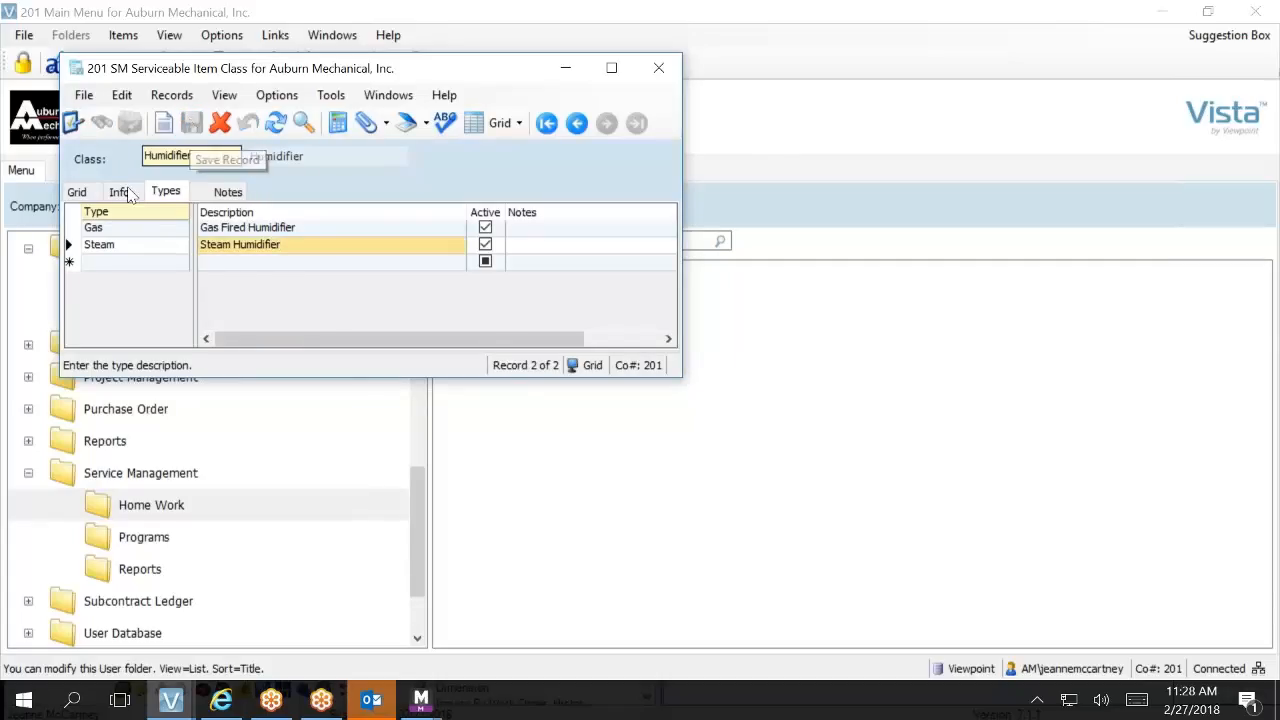
Step: Add an active serviceable item class BackFlow with the description Backflow Device and save the record
click(78, 191)
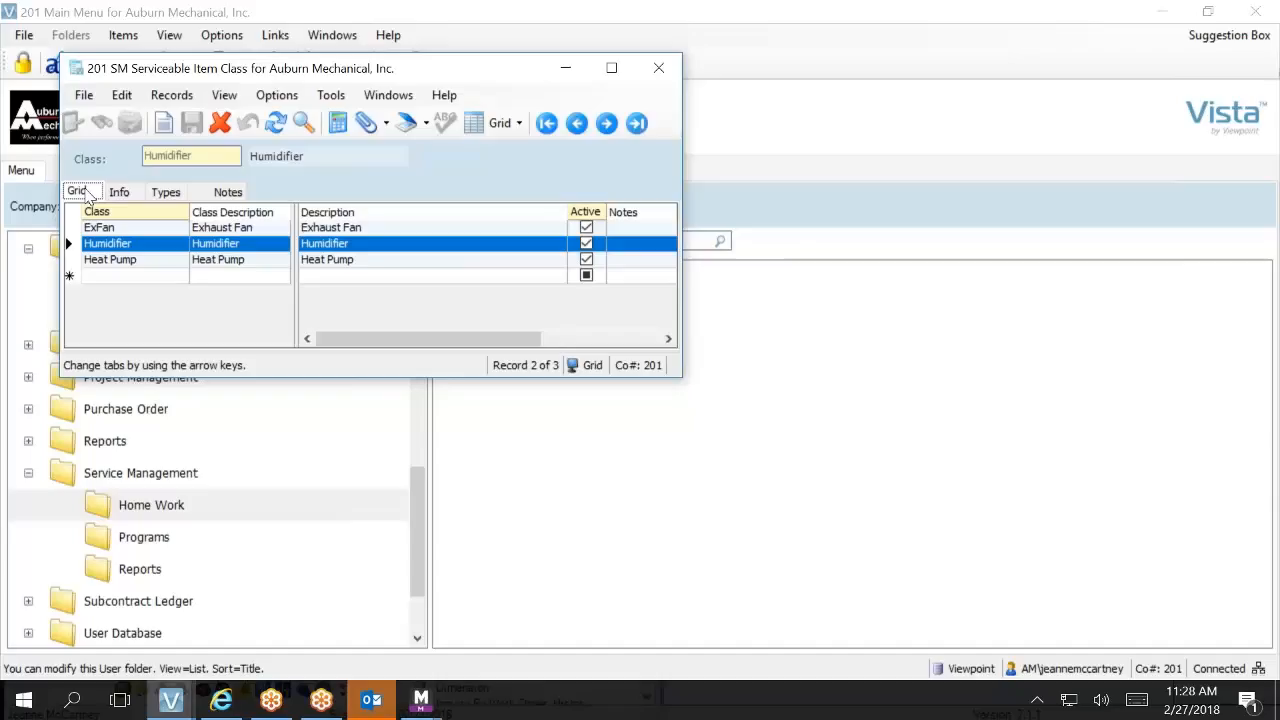
click(95, 259)
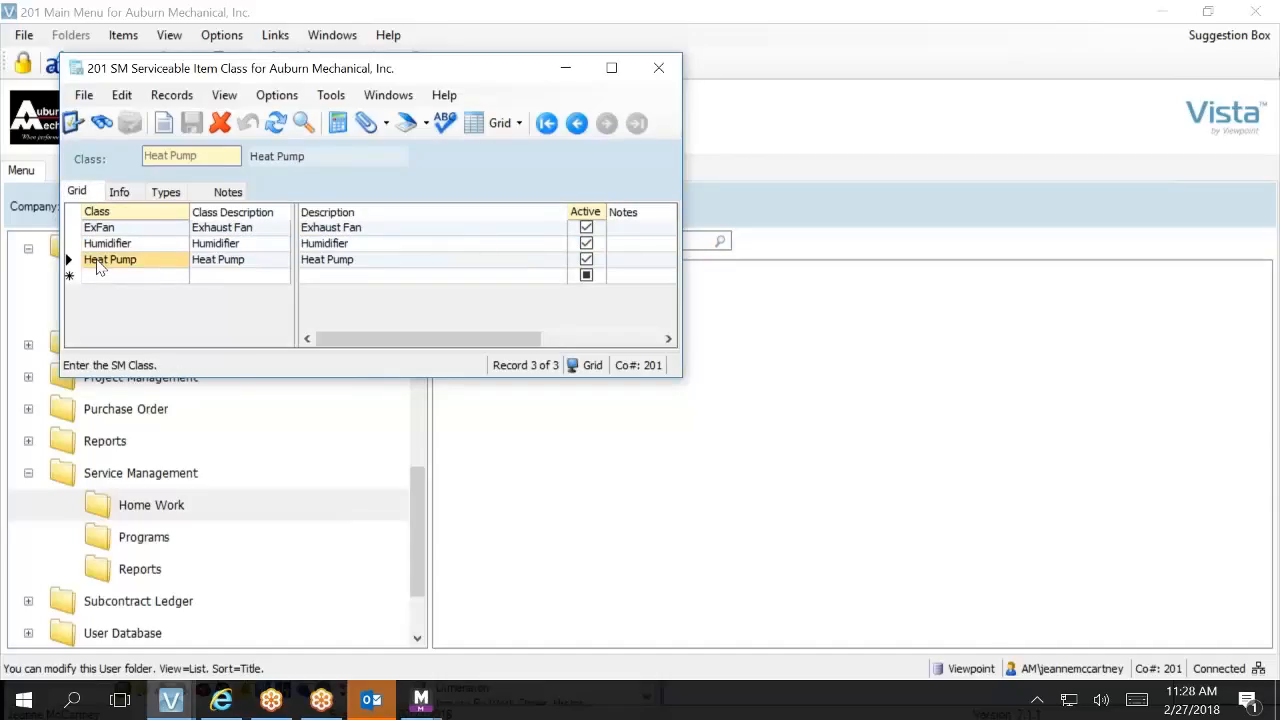
click(99, 278)
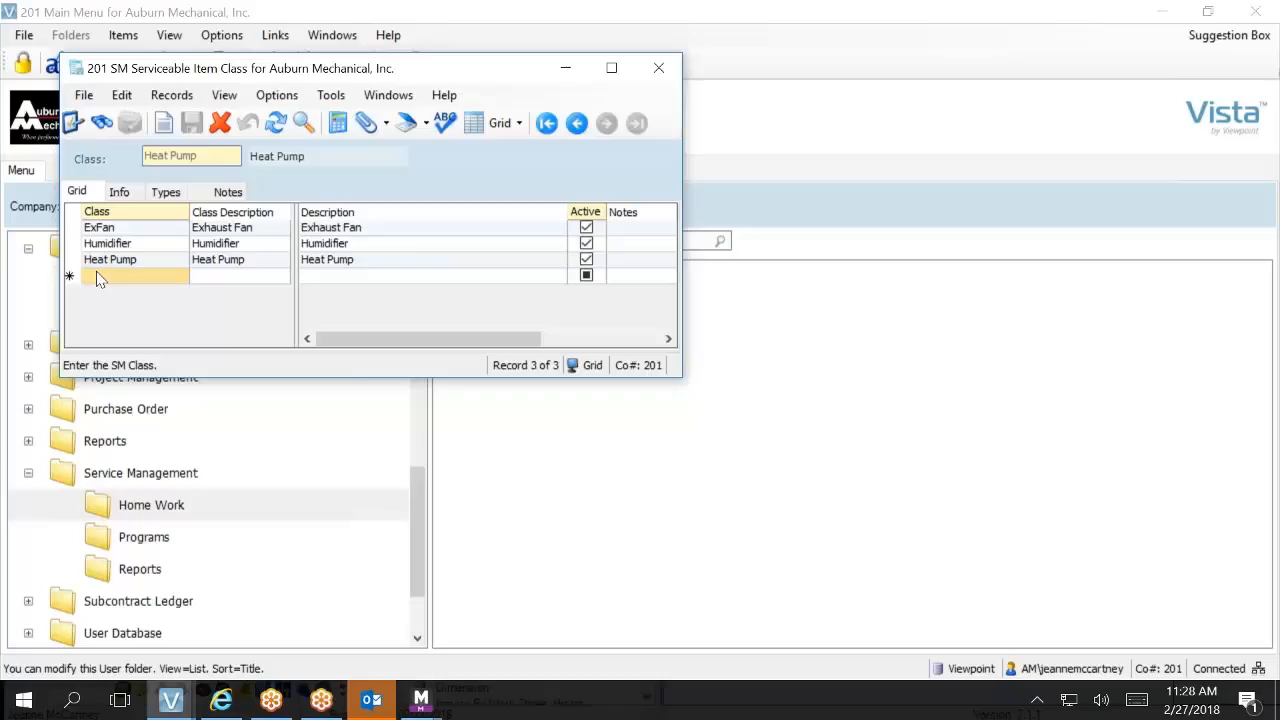
click(99, 278)
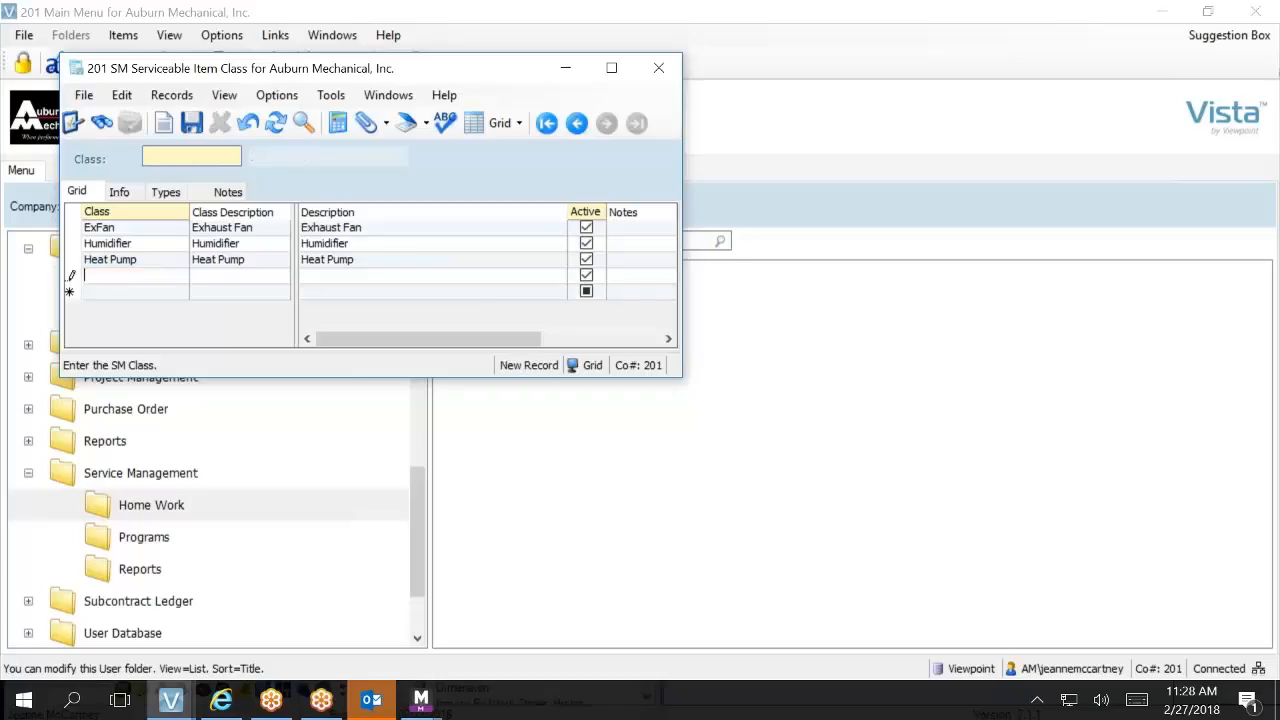
text(BackFlow)
key(Tab)
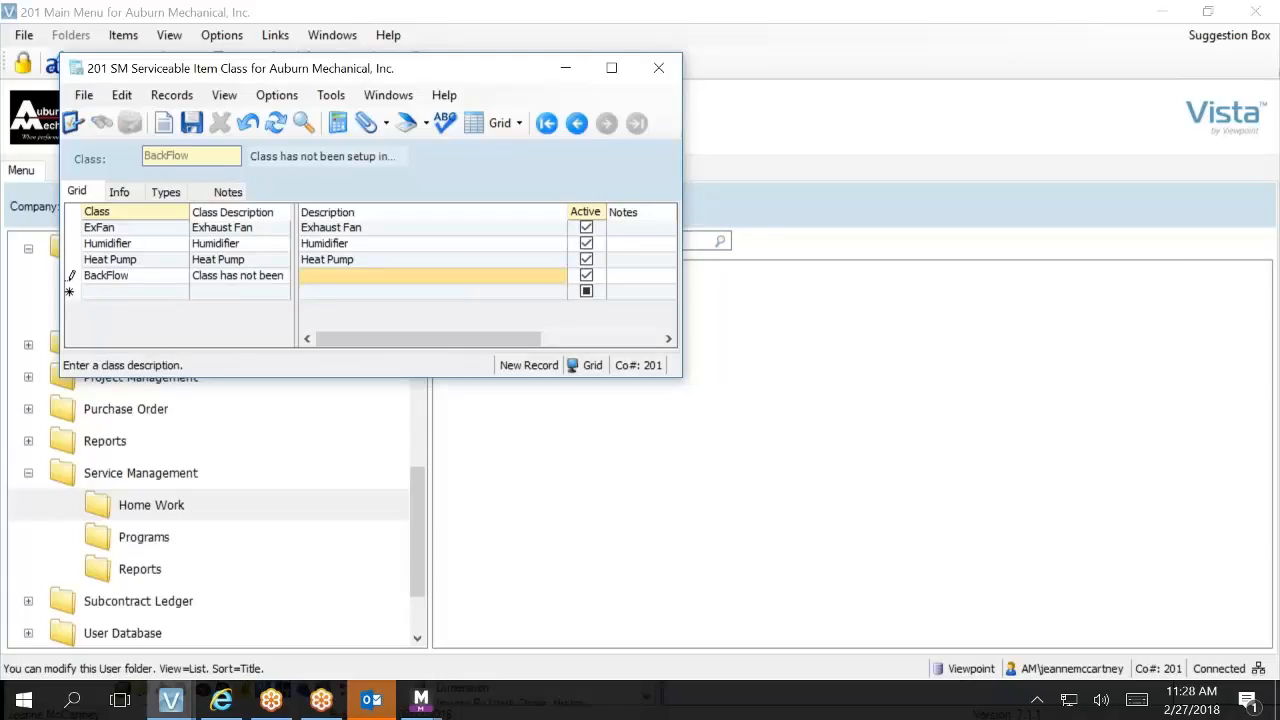
text(Bac)
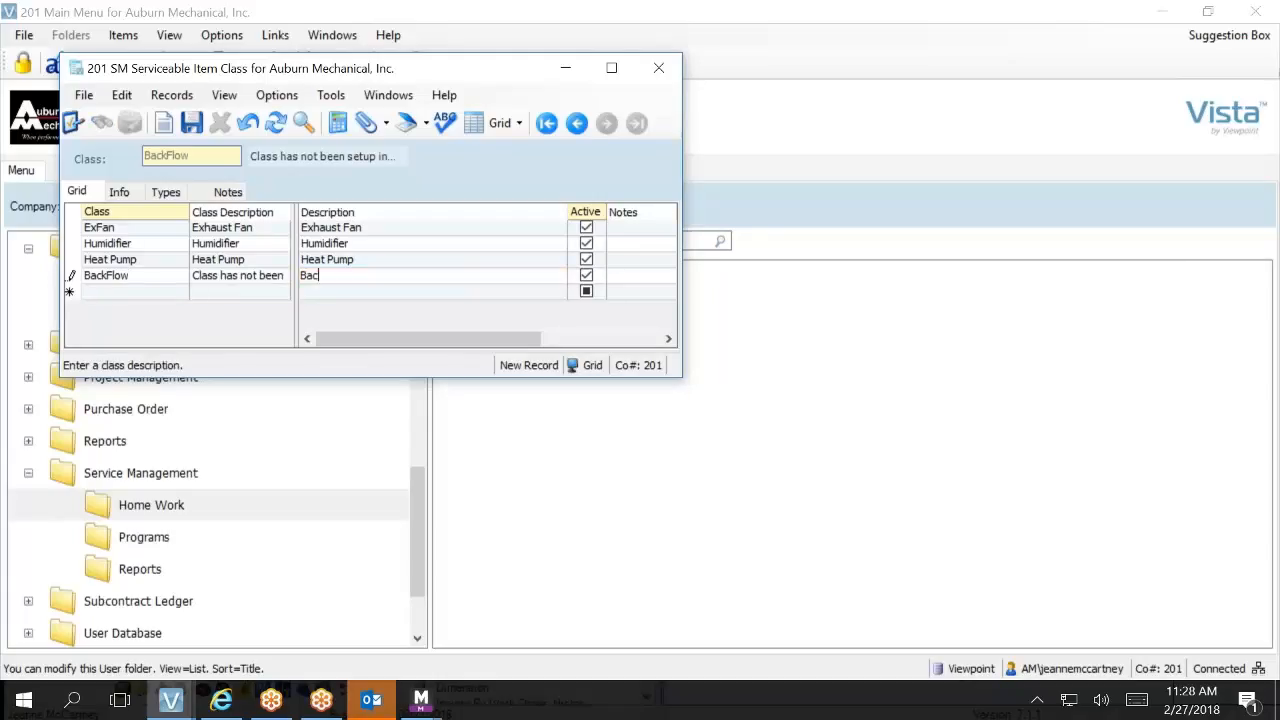
text(kflow Device)
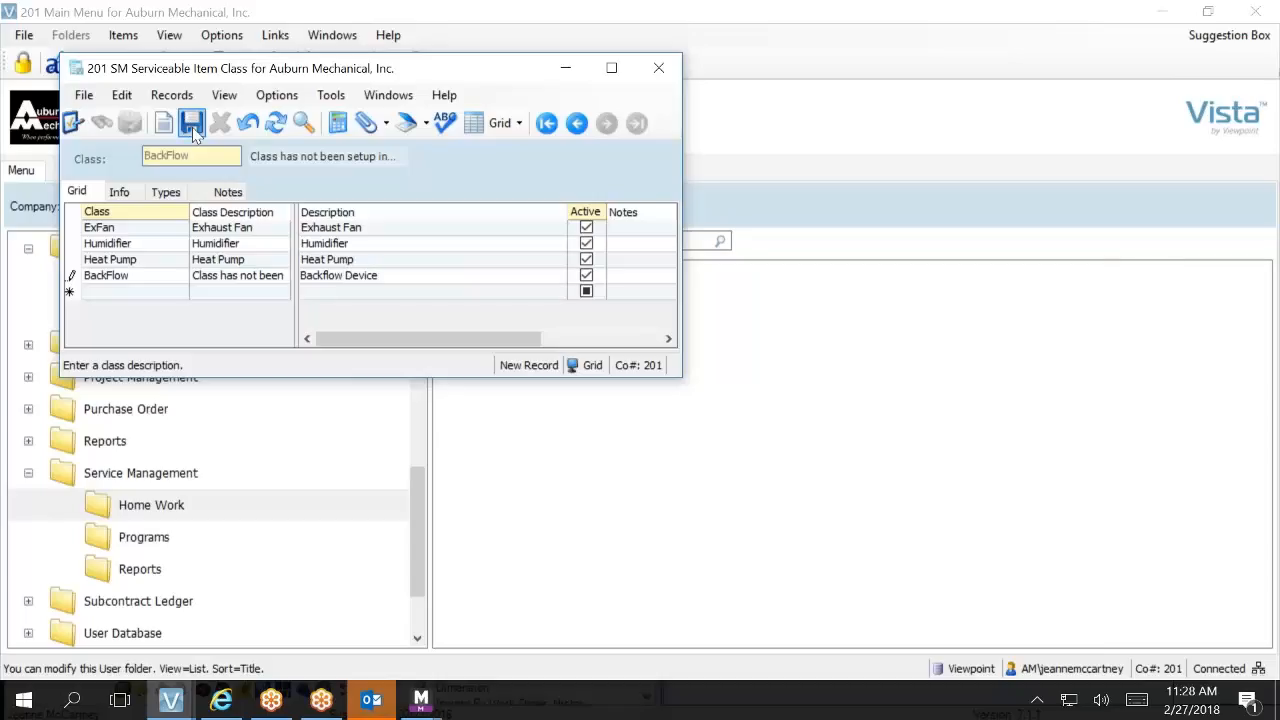
Step: Add a type Standard with the description Standard to the BackFlow class and save the record
click(168, 194)
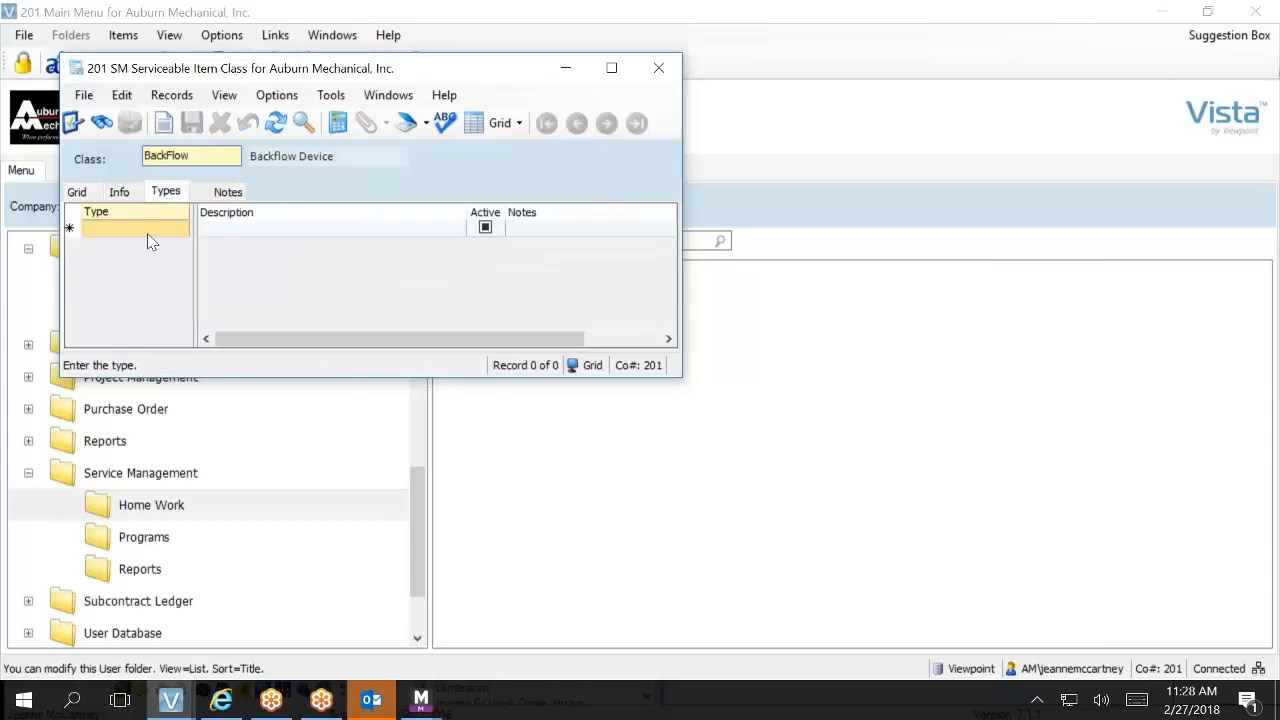
click(147, 230)
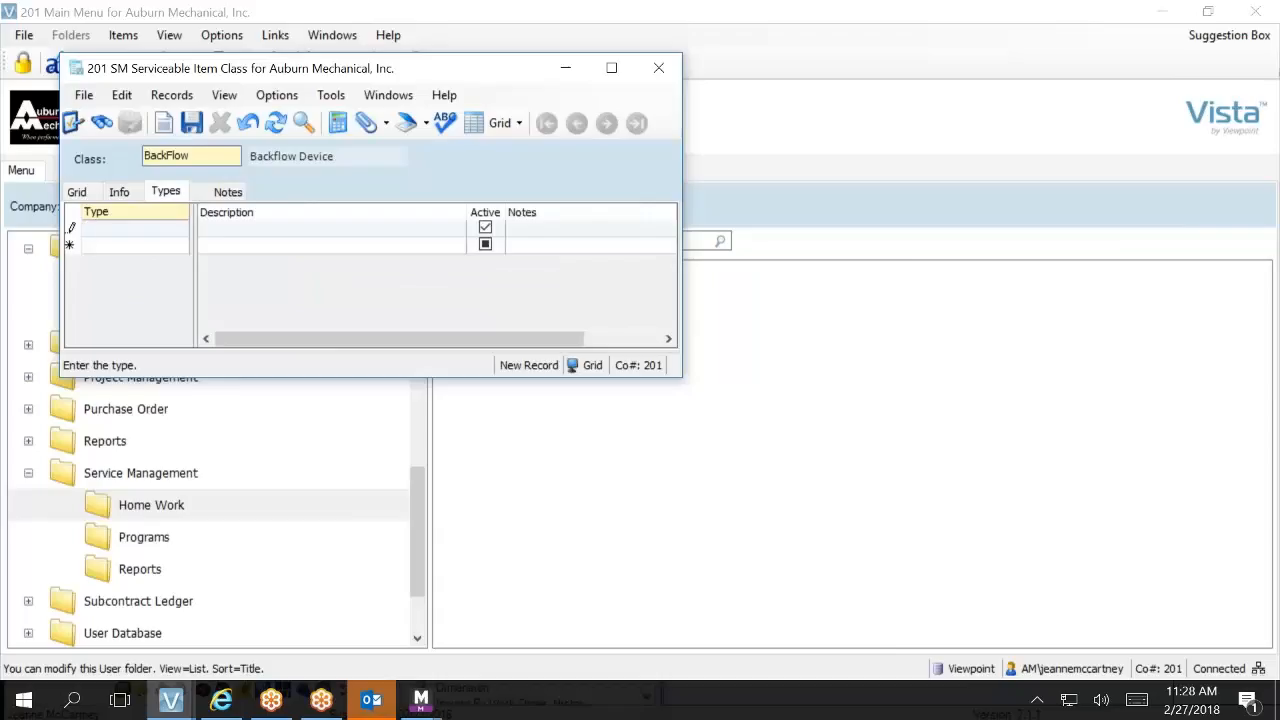
text(RD)
key(BackSpace)
text(CD)
key(BackSpace)
key(BackSpace)
key(BackSpace)
text(Standard)
key(Tab)
text(Standar)
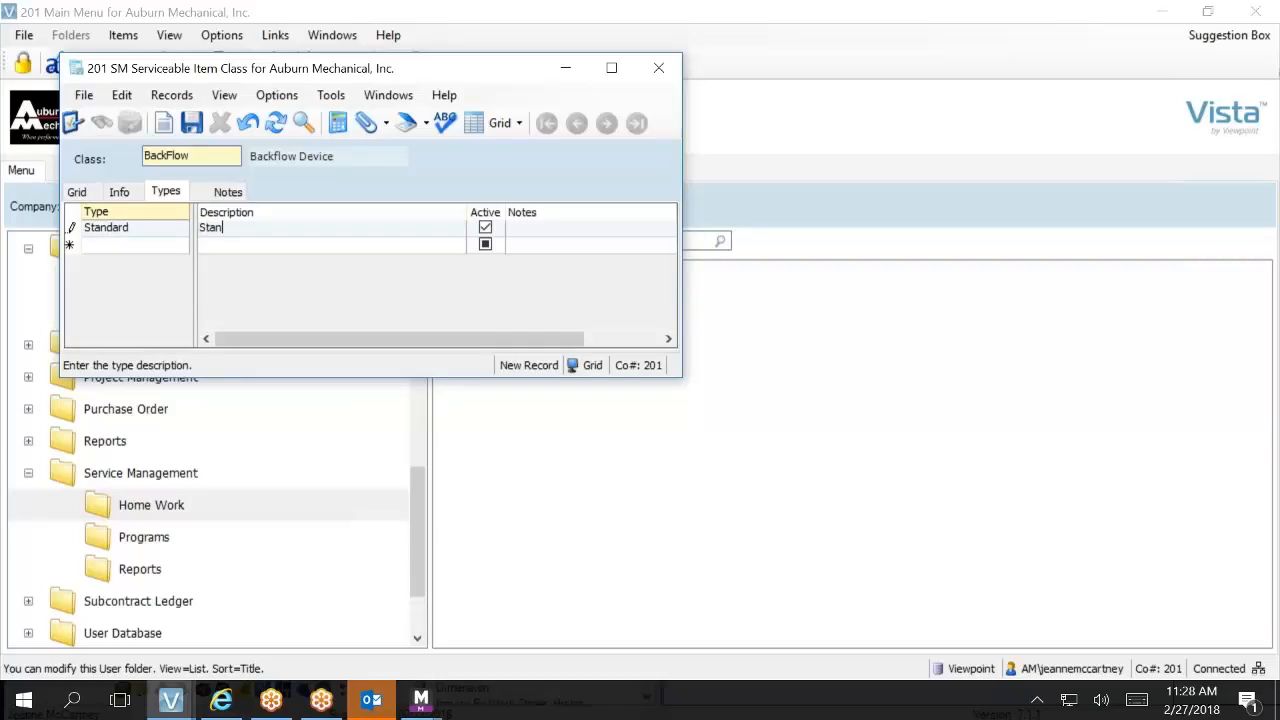
text(d)
click(191, 122)
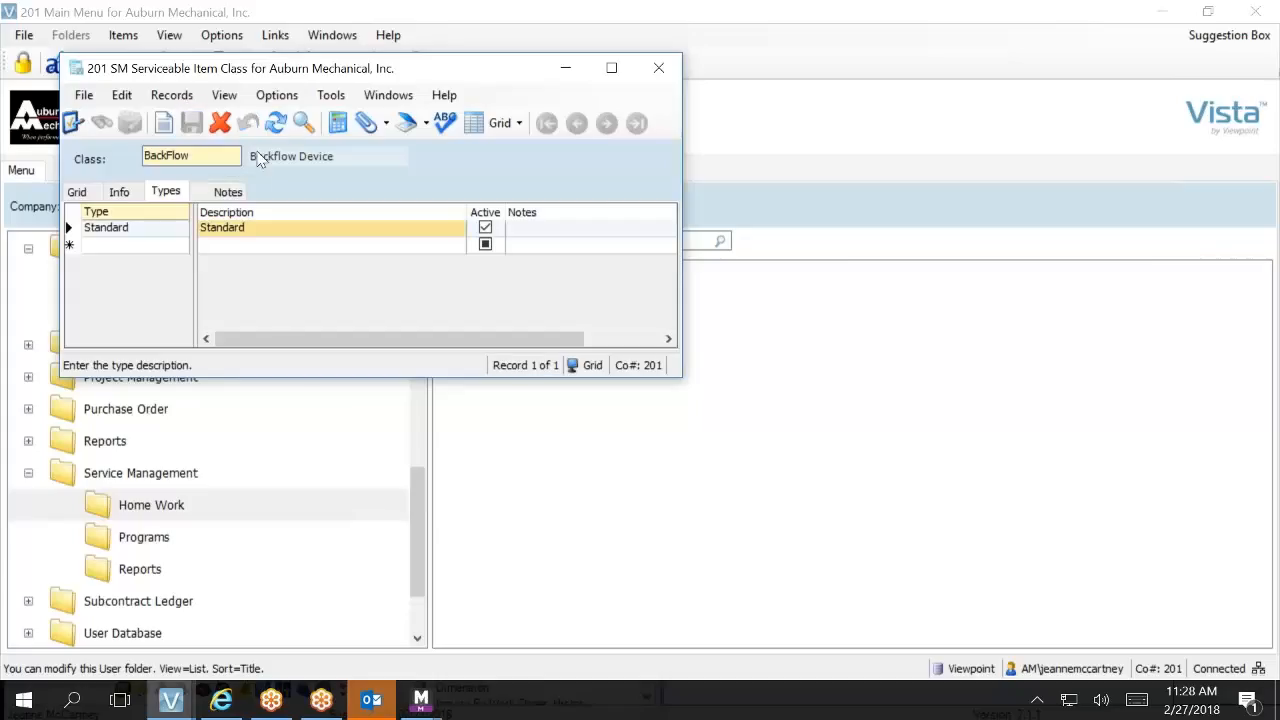
Step: Maximize the form and review the list of serviceable item classes and the types of the BackFlow class
click(82, 195)
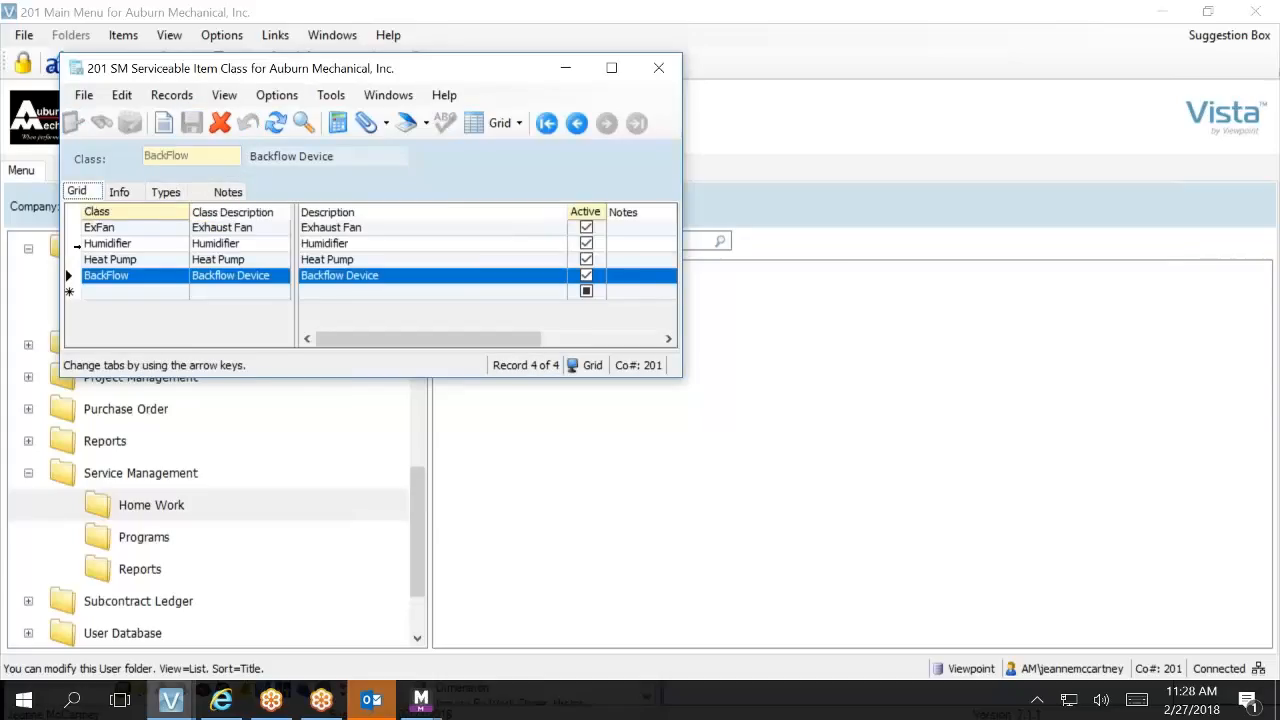
click(97, 229)
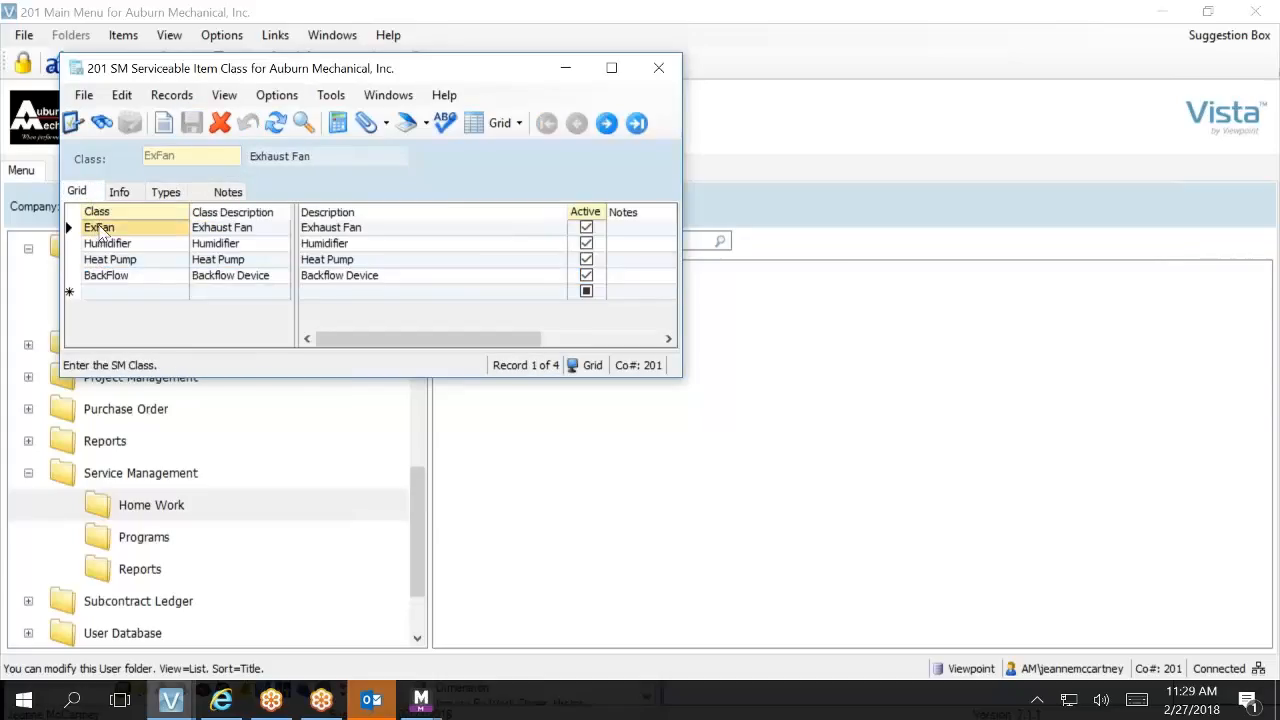
click(106, 245)
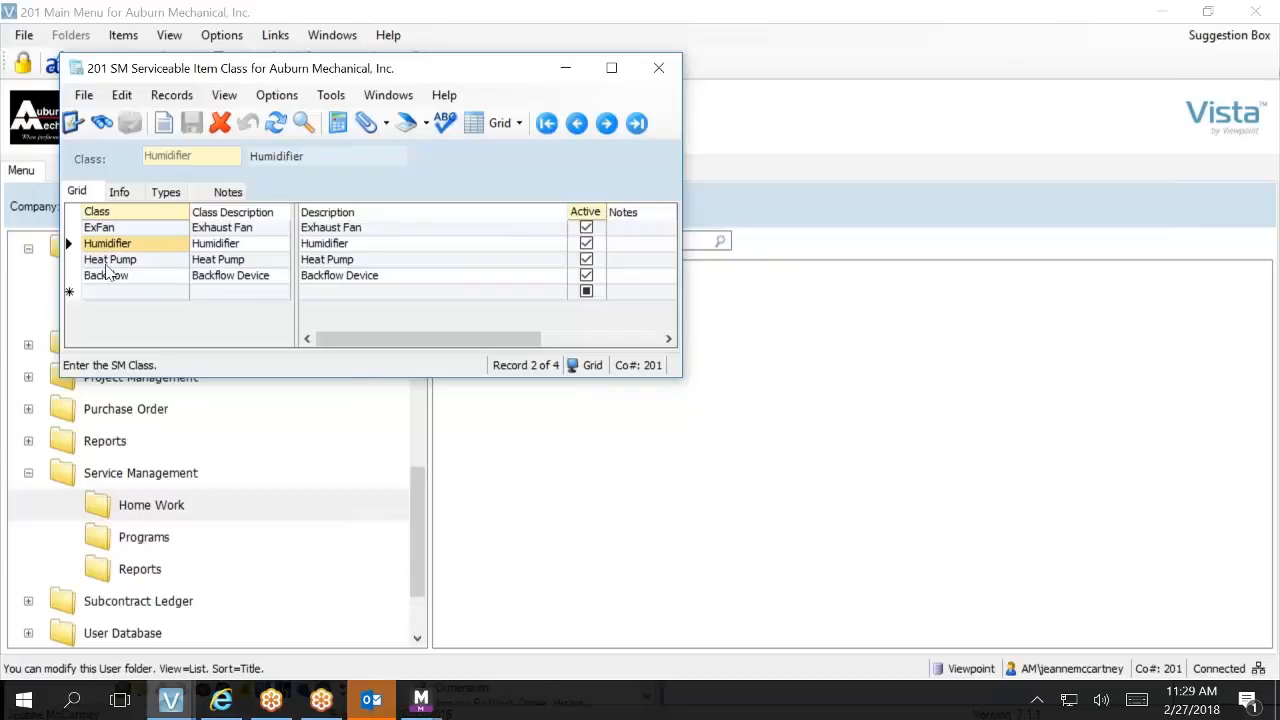
click(107, 264)
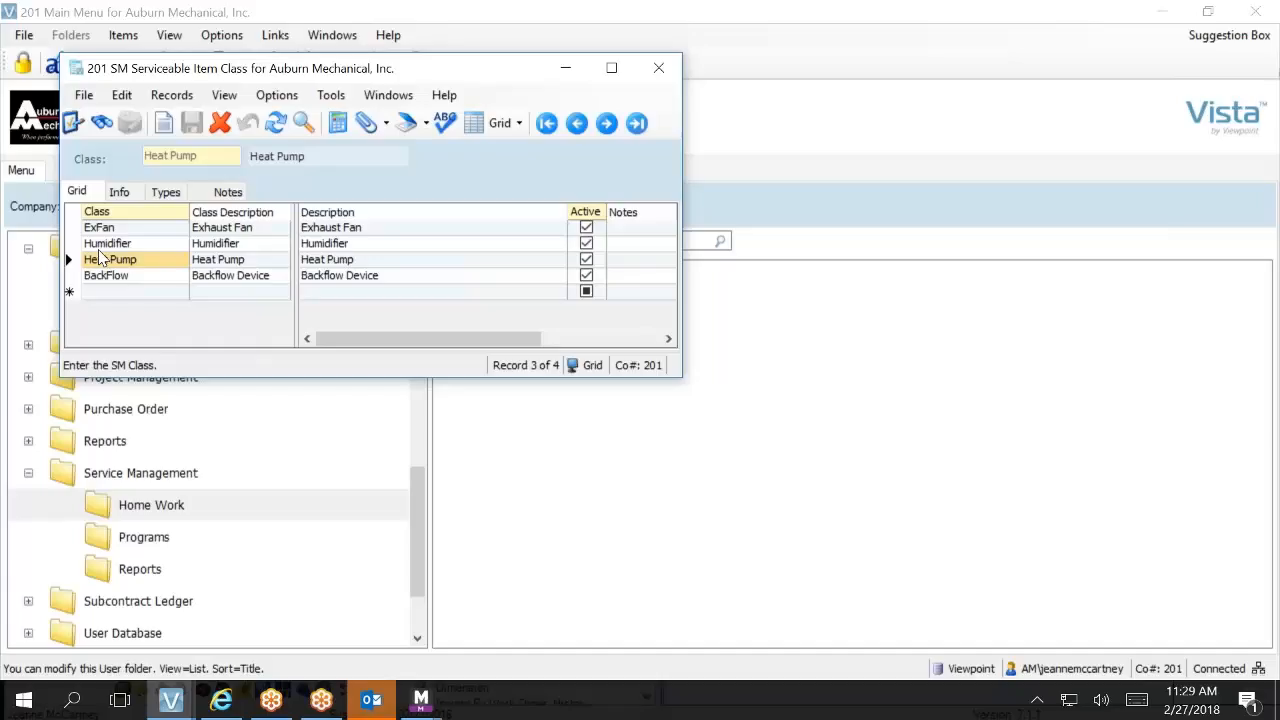
click(610, 67)
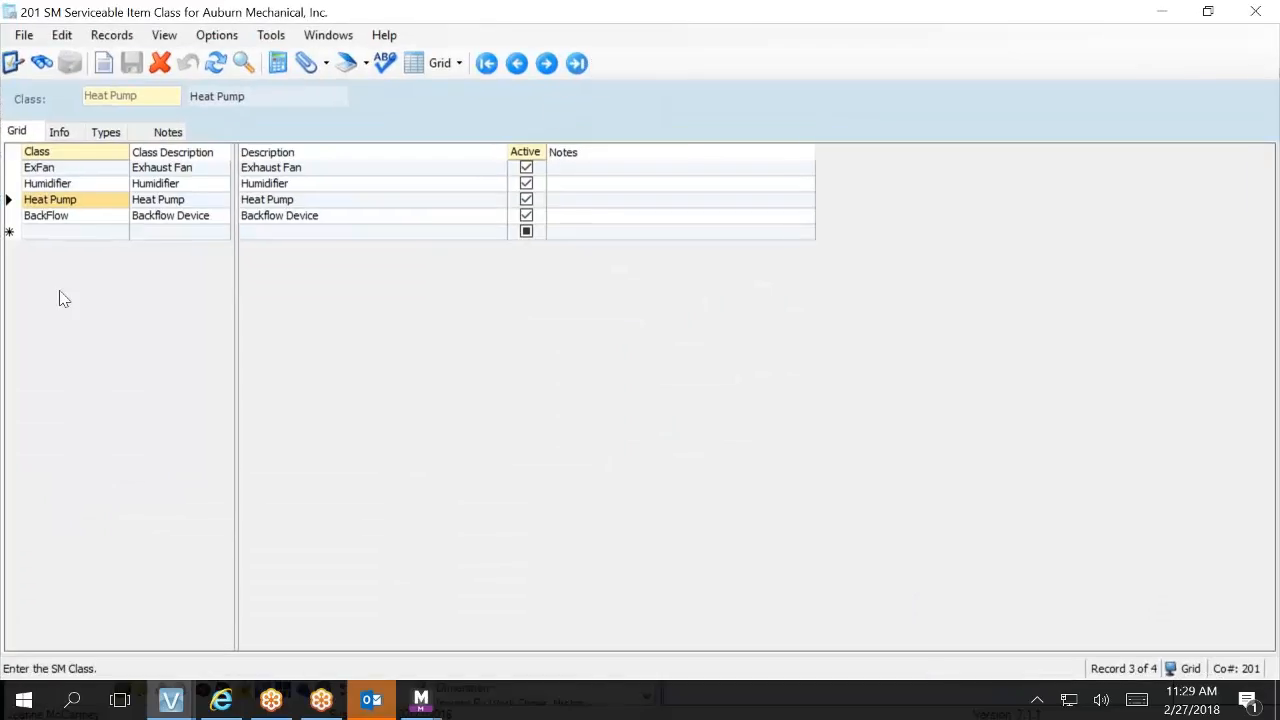
click(52, 227)
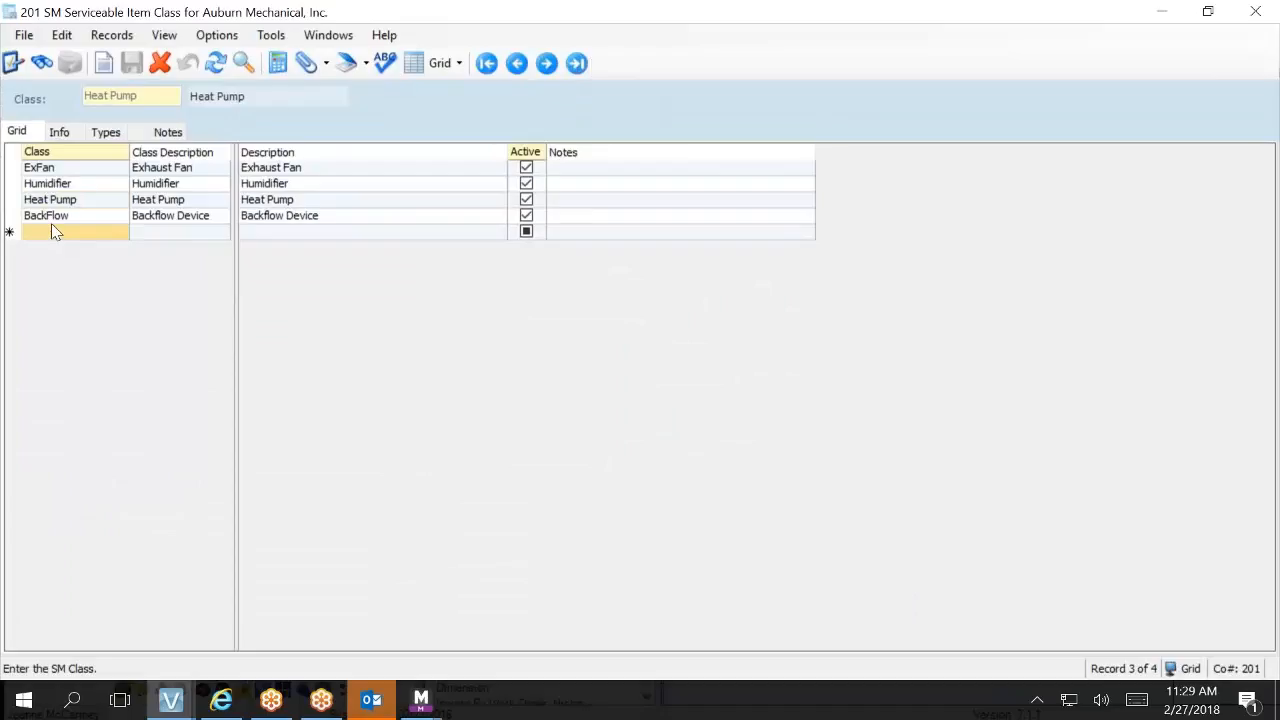
click(54, 216)
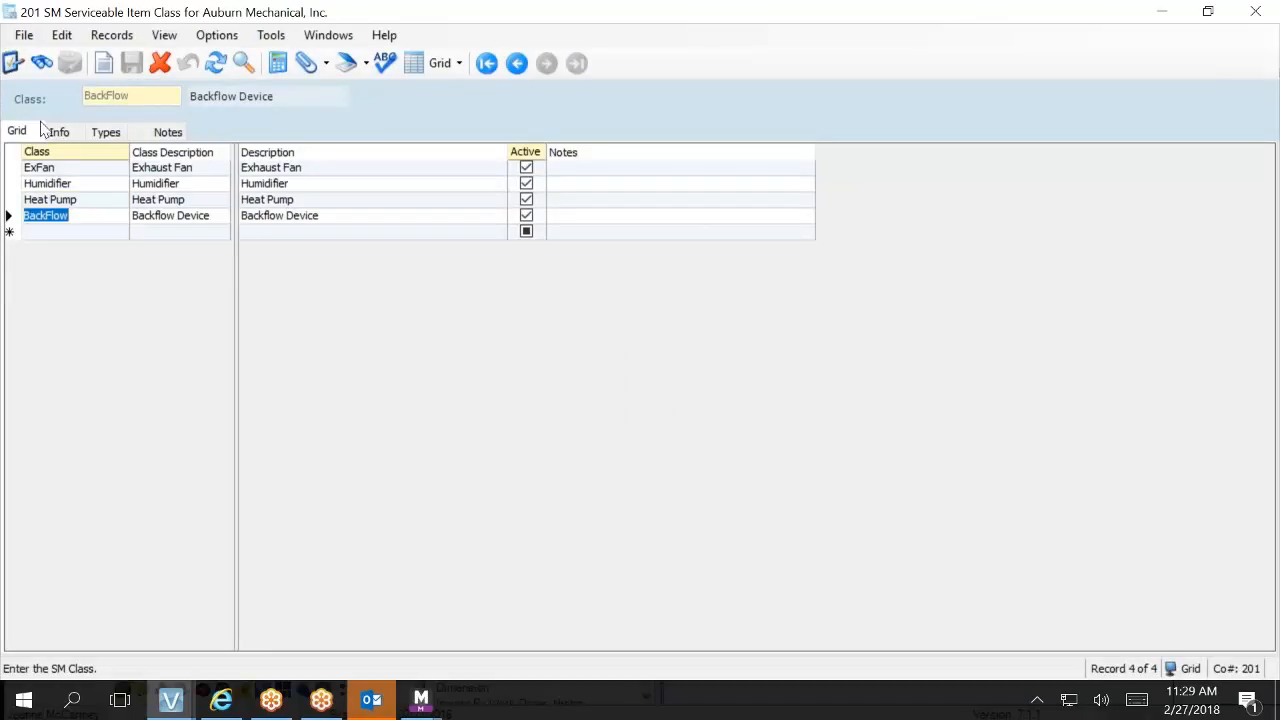
click(106, 134)
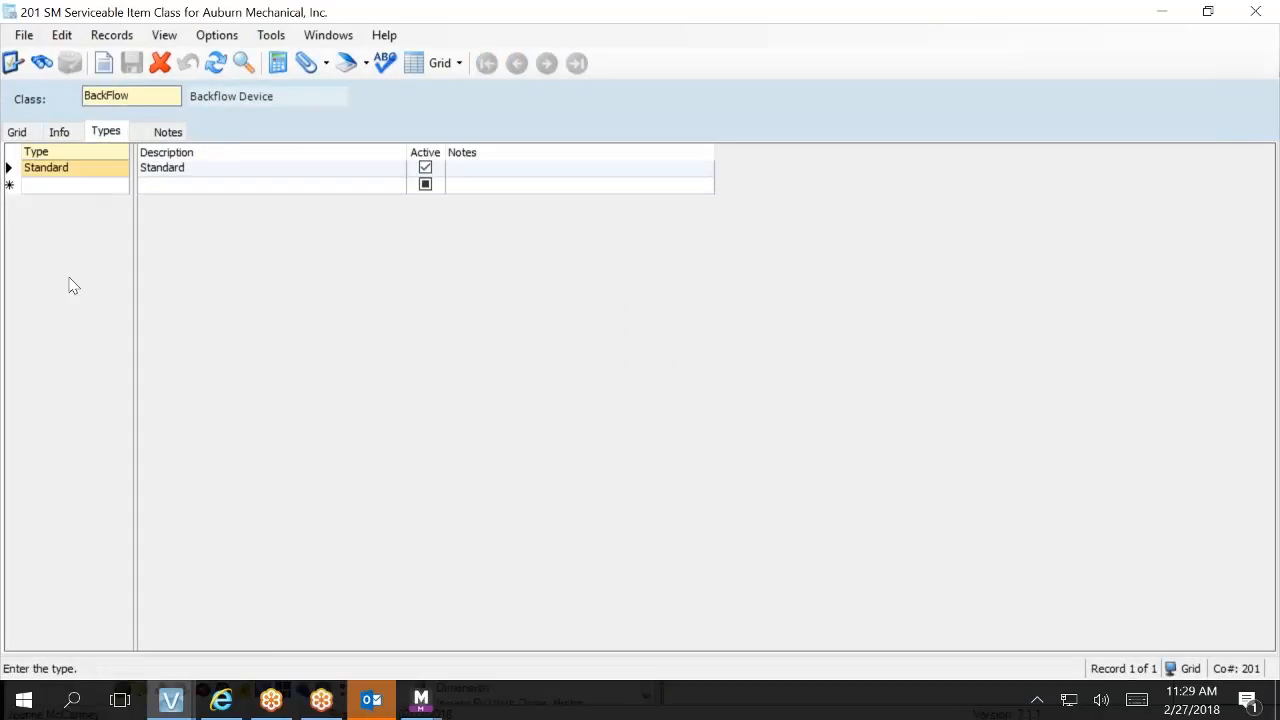
click(18, 133)
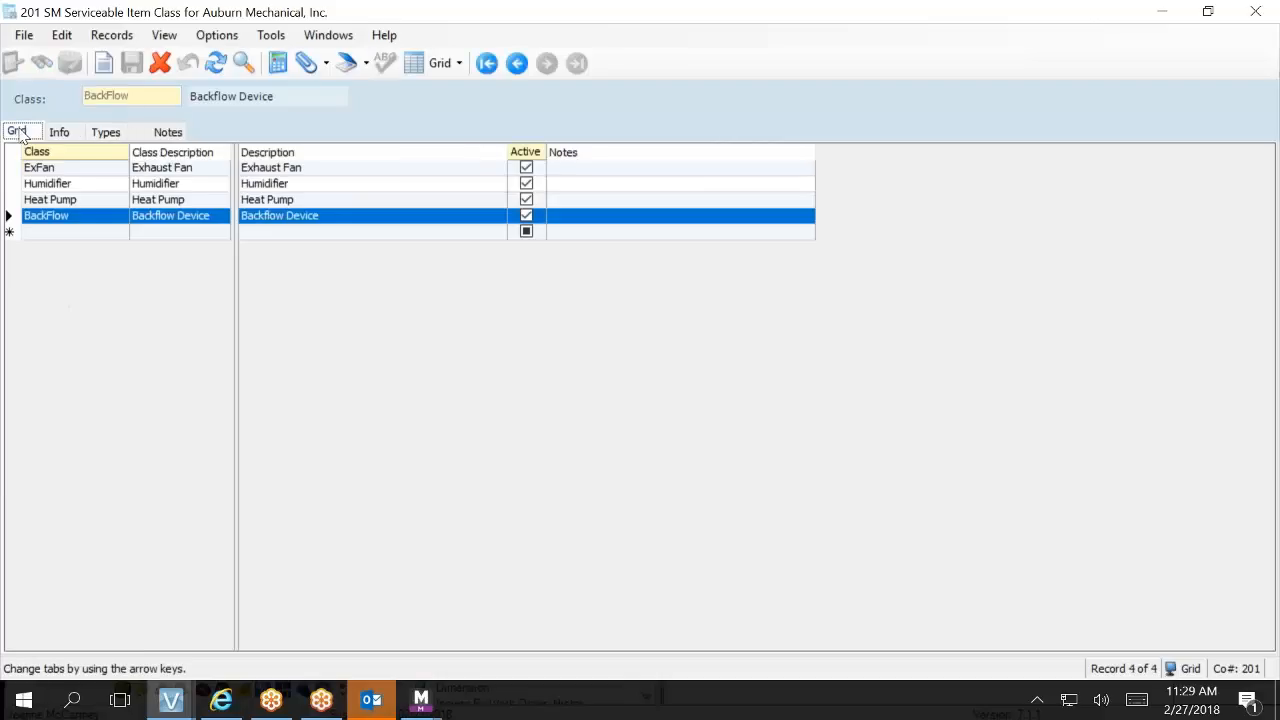
Step: Add an active serviceable item class Rooftop Unit with the description Roof Top Unit and save the record
click(52, 233)
click(49, 232)
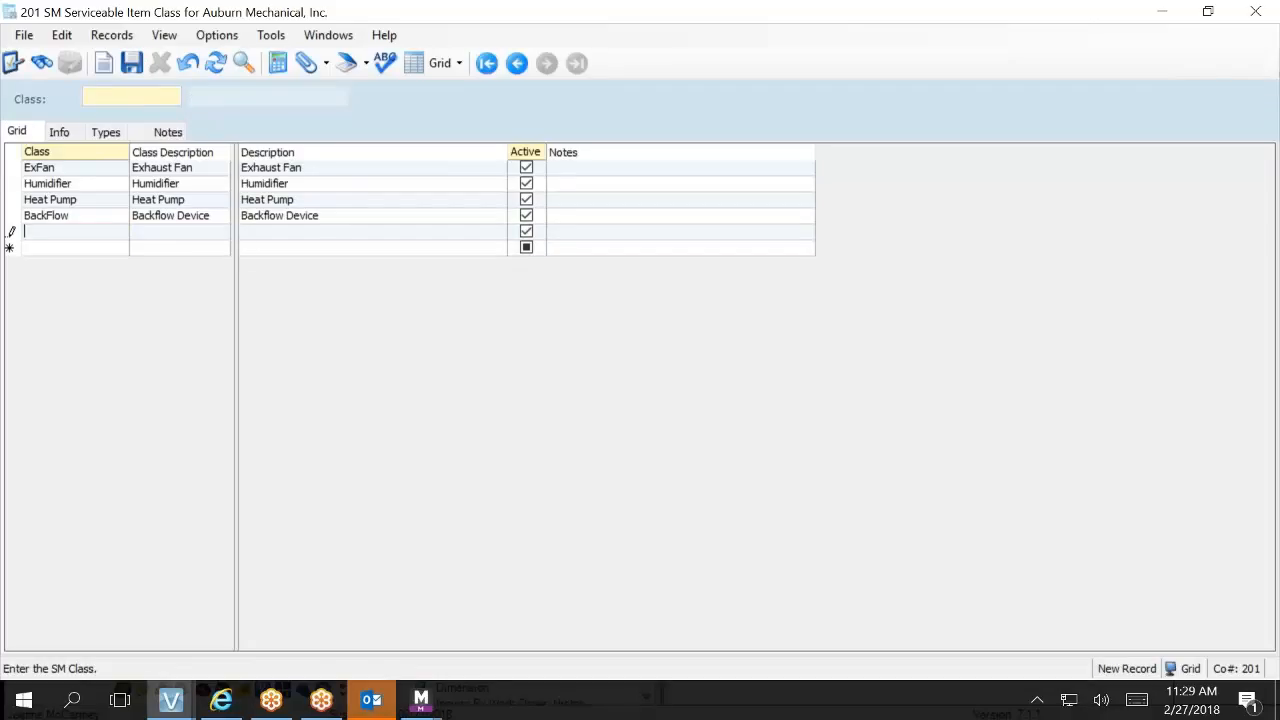
text(Rooftop Unit)
key(Tab)
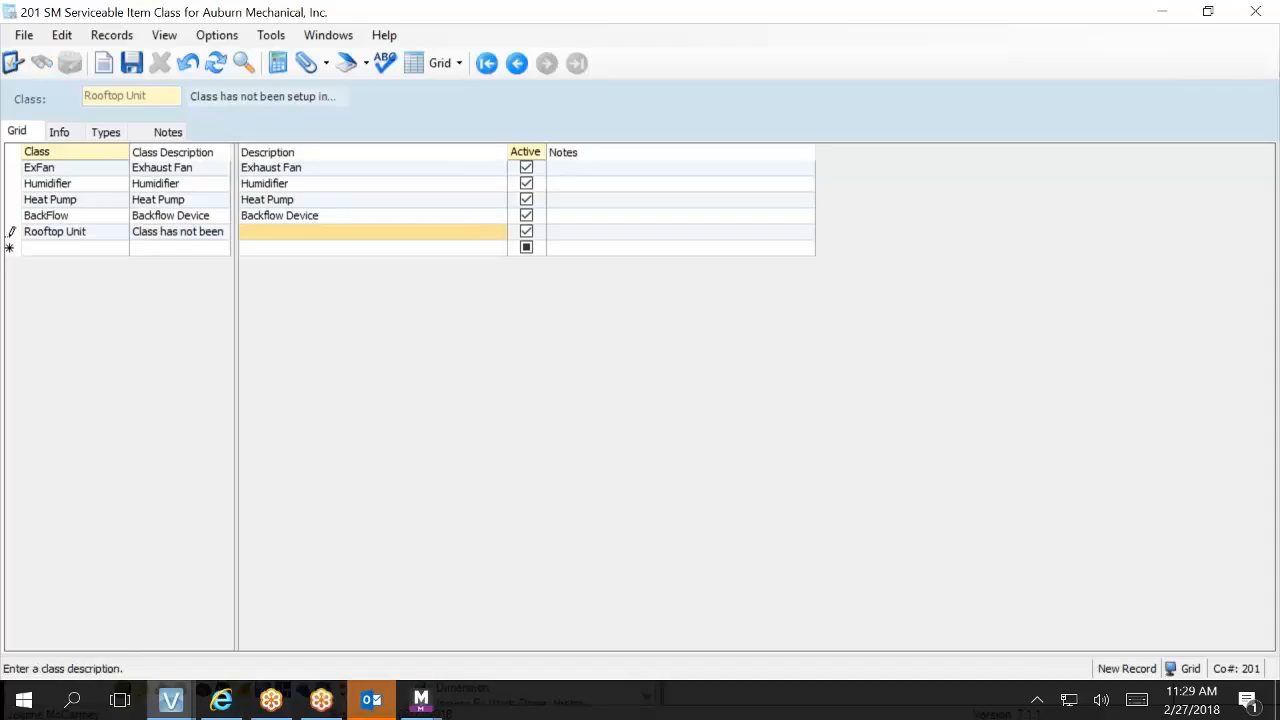
text(Roof Top Unit)
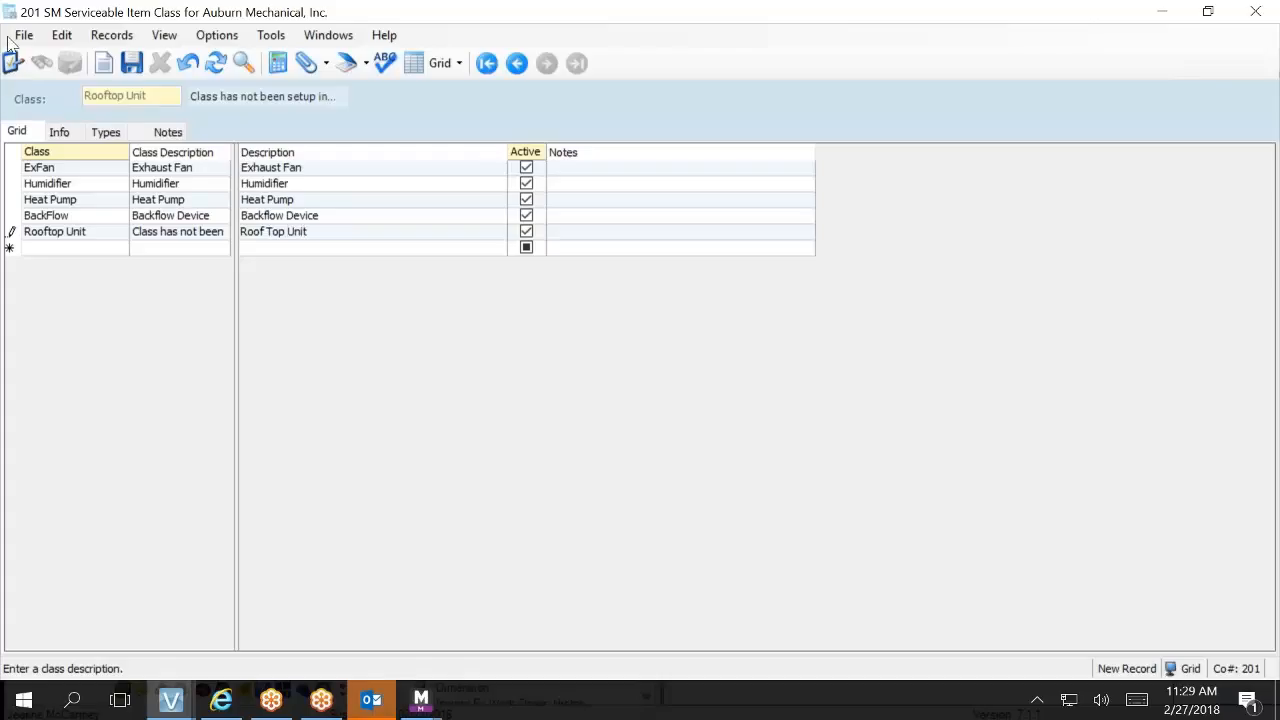
Step: Add a type 0-10 Ton with the description Up to 10 RTU to the Rooftop Unit class and save the record
click(110, 133)
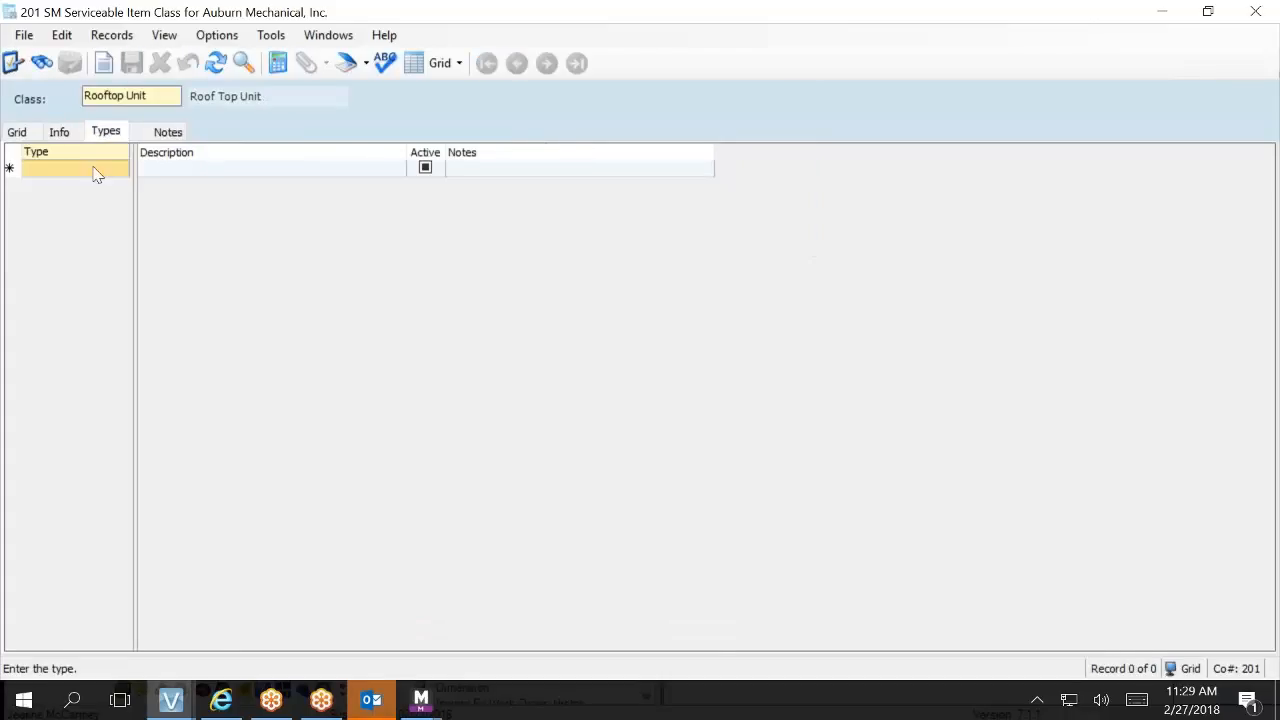
click(95, 167)
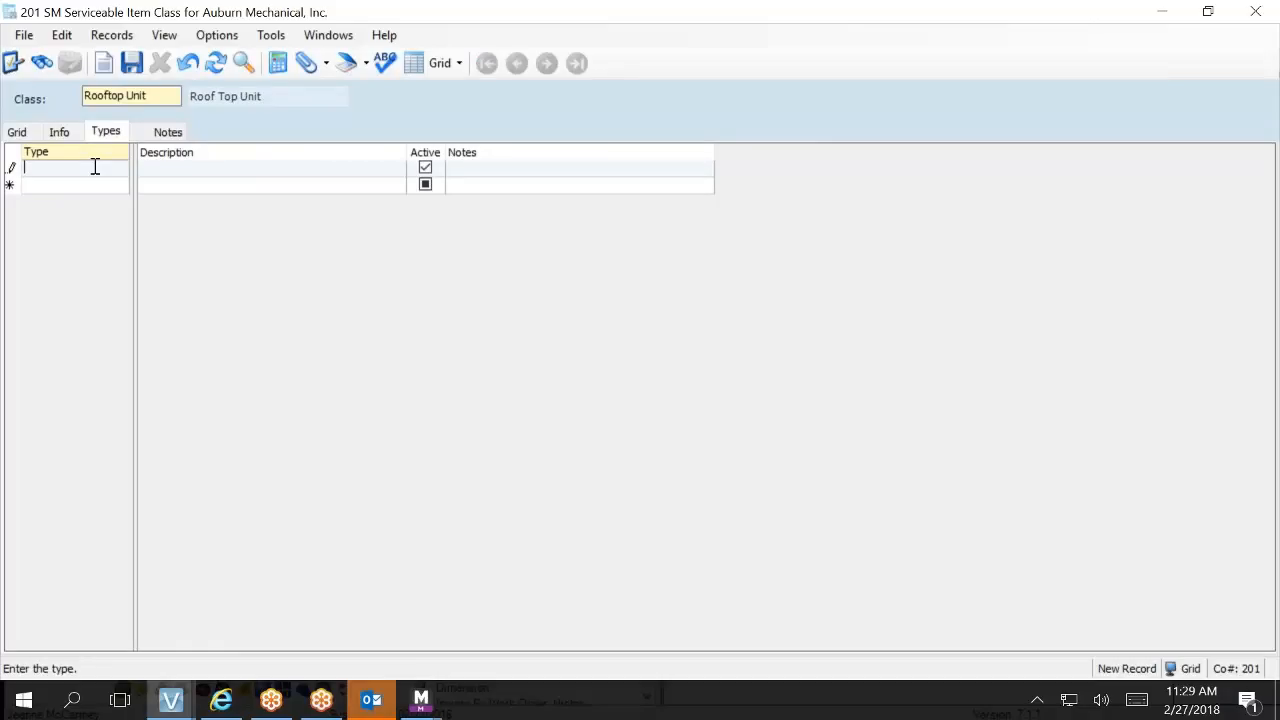
text(0-10 Ton)
key(Tab)
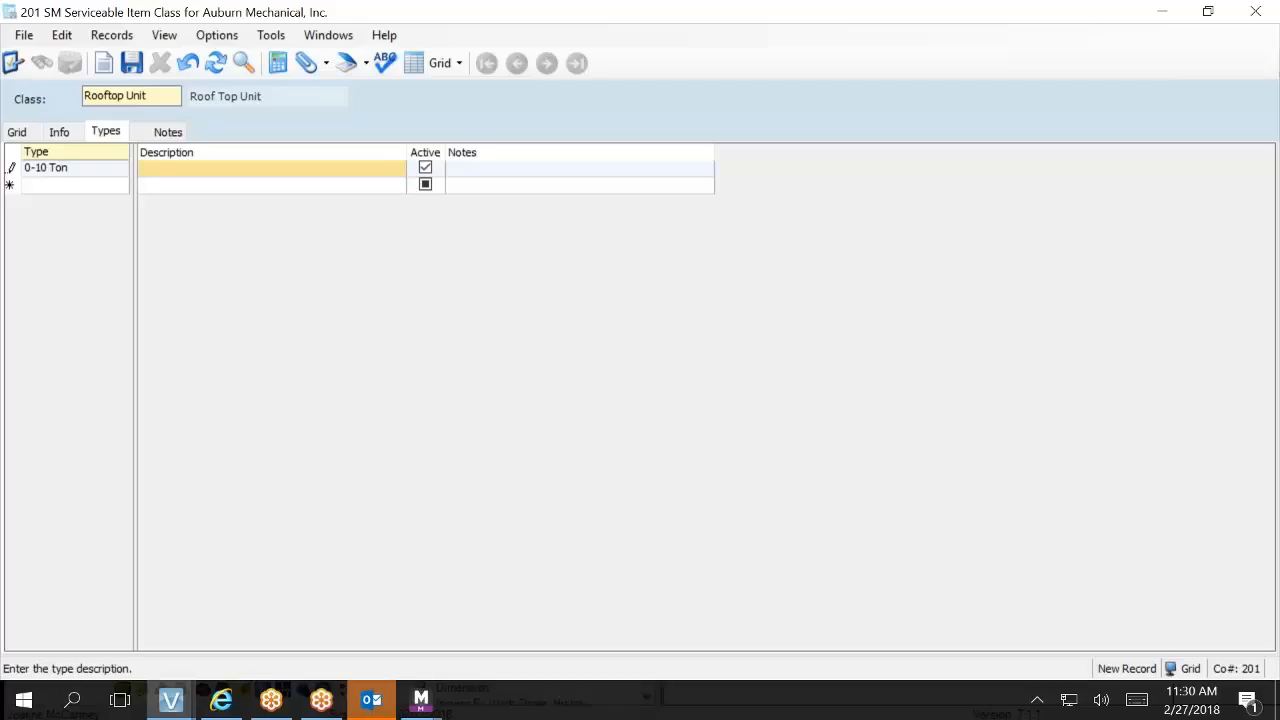
text(Up T)
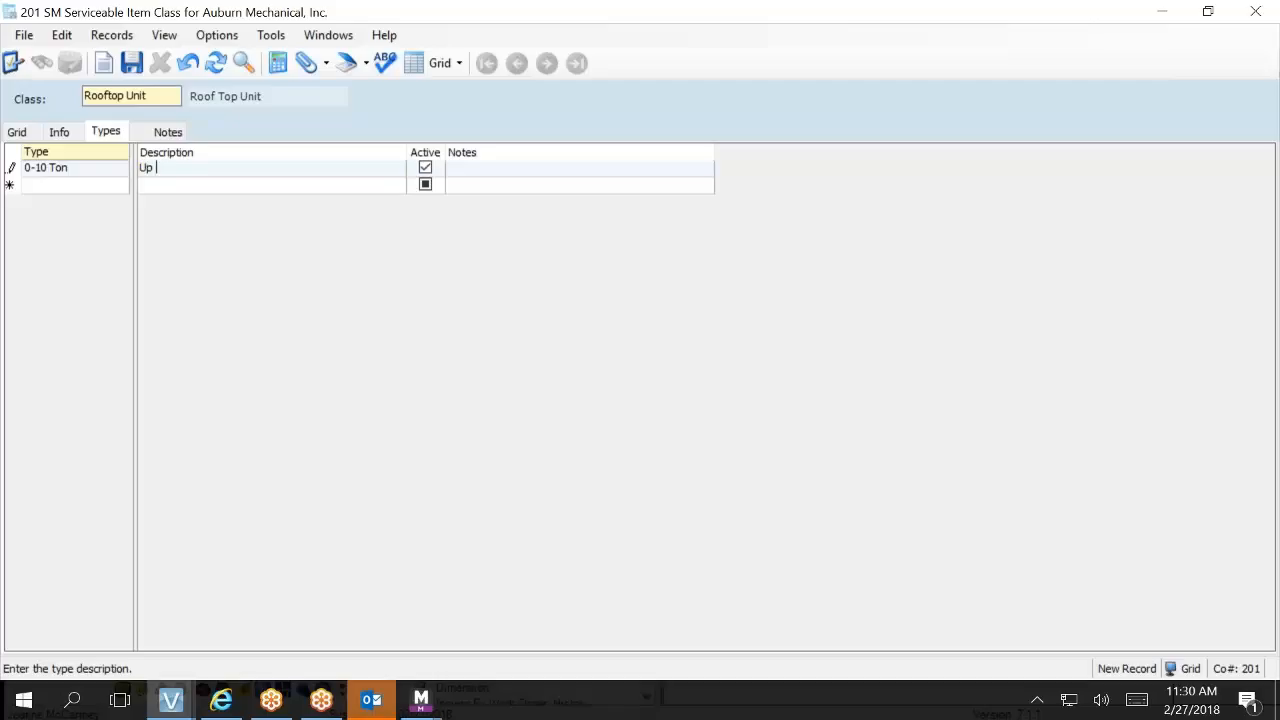
key(BackSpace)
key(BackSpace)
key(BackSpace)
key(BackSpace)
text(Up to 10 RTU)
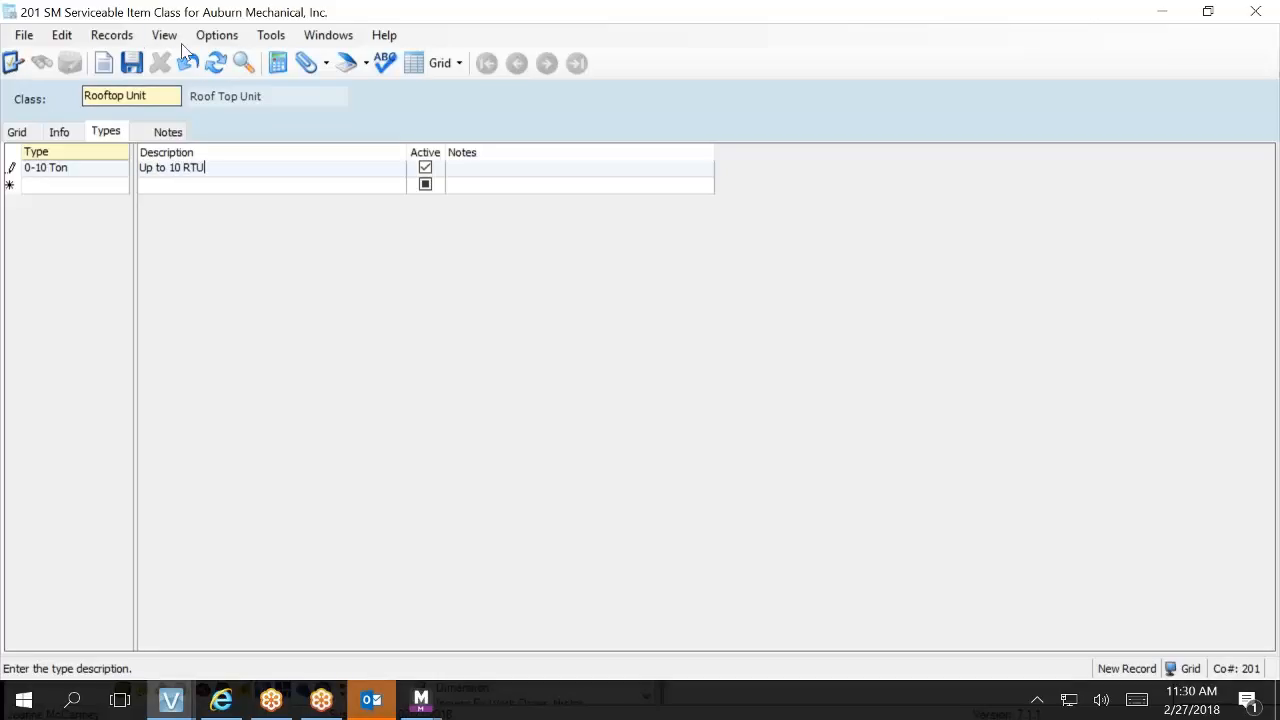
click(138, 60)
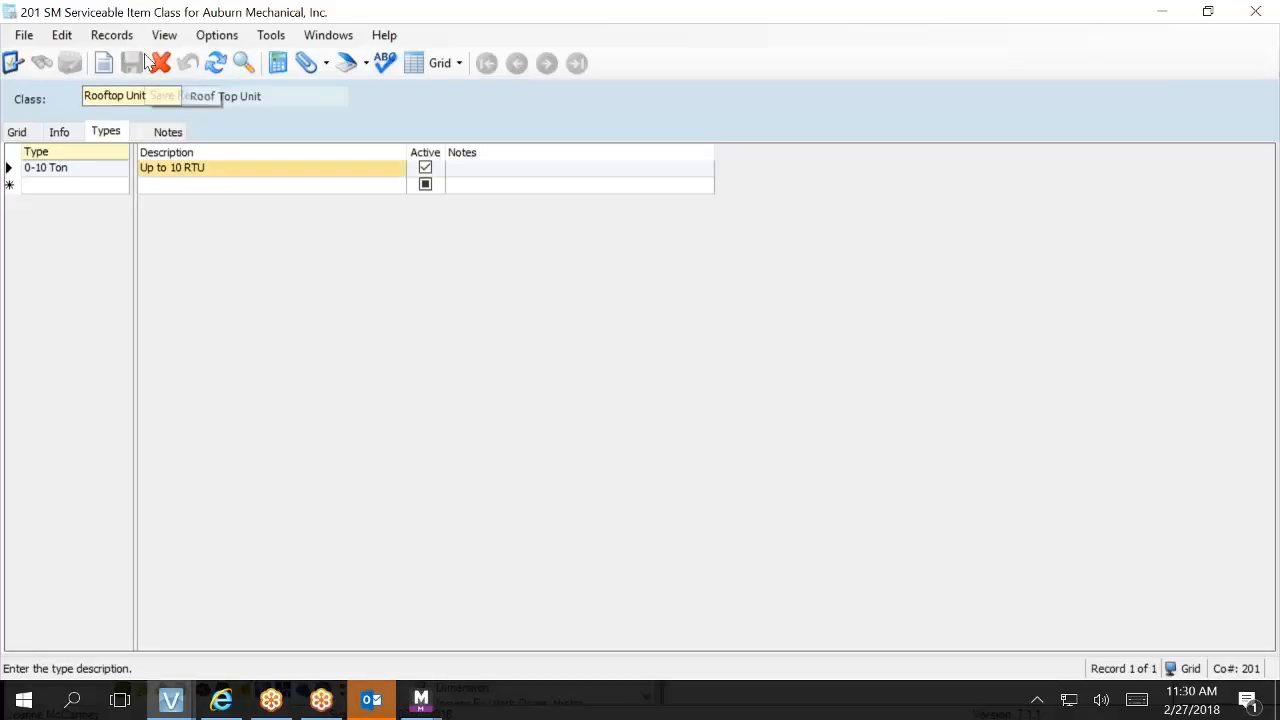
Step: Start a second active type record in the Rooftop Unit class and enter 11-20 as its type name
click(24, 133)
click(32, 216)
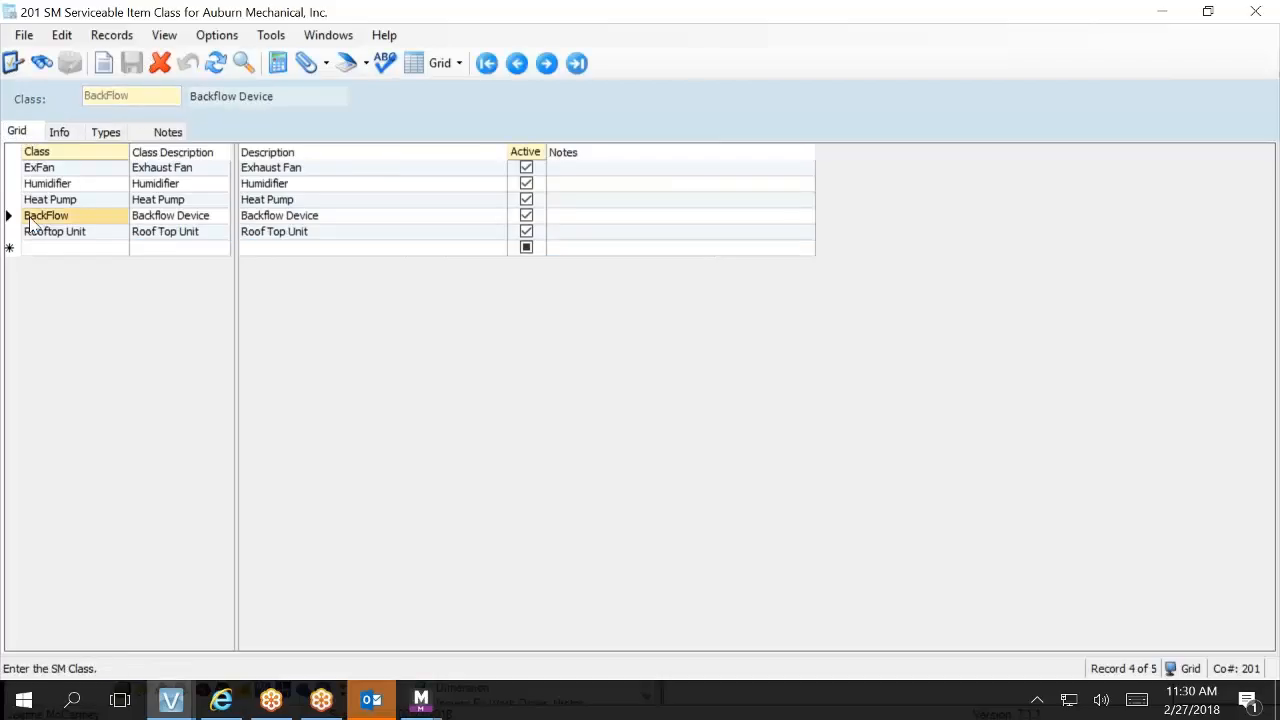
click(42, 233)
click(42, 235)
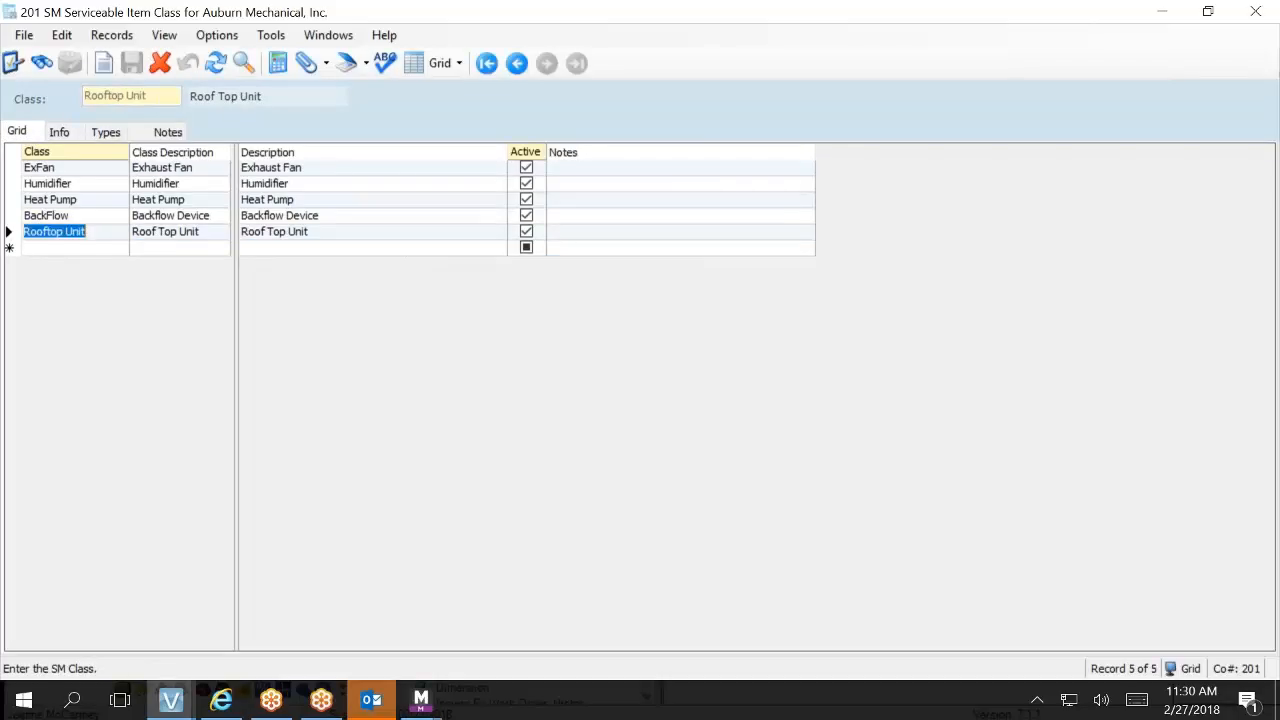
click(115, 134)
click(68, 191)
click(70, 191)
text(11-20)
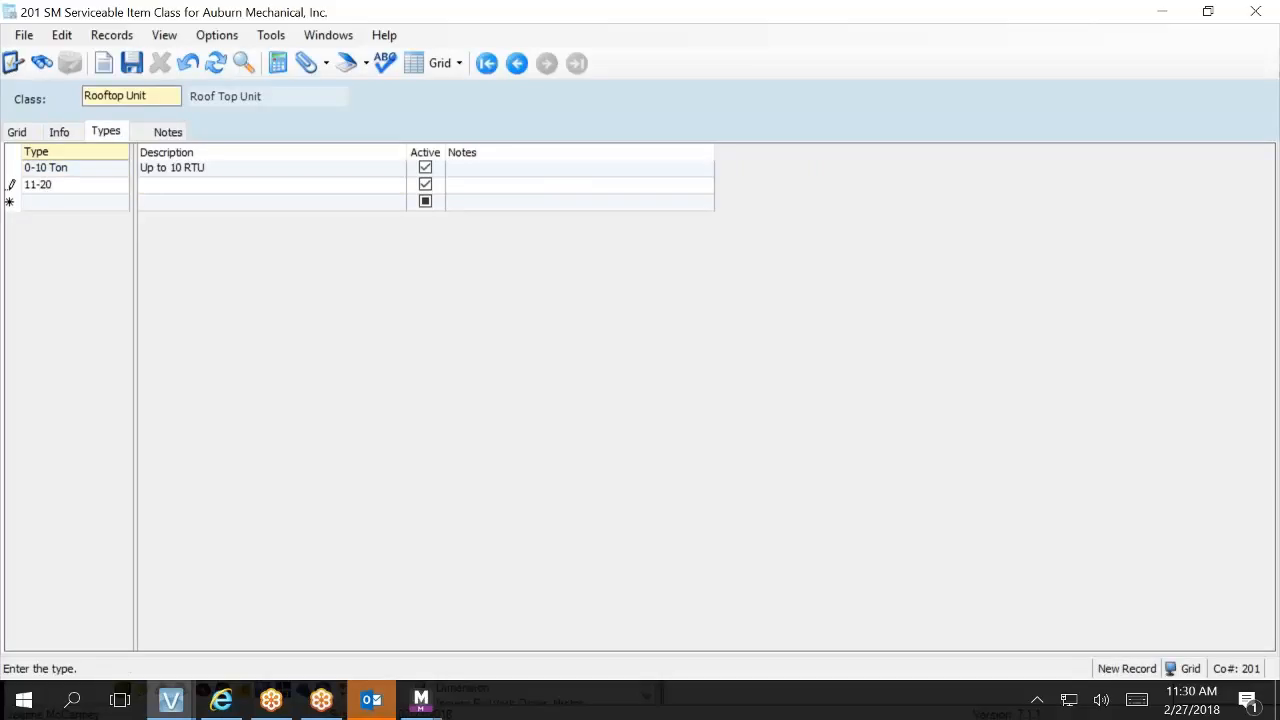
key(Tab)
key(shift+Tab)
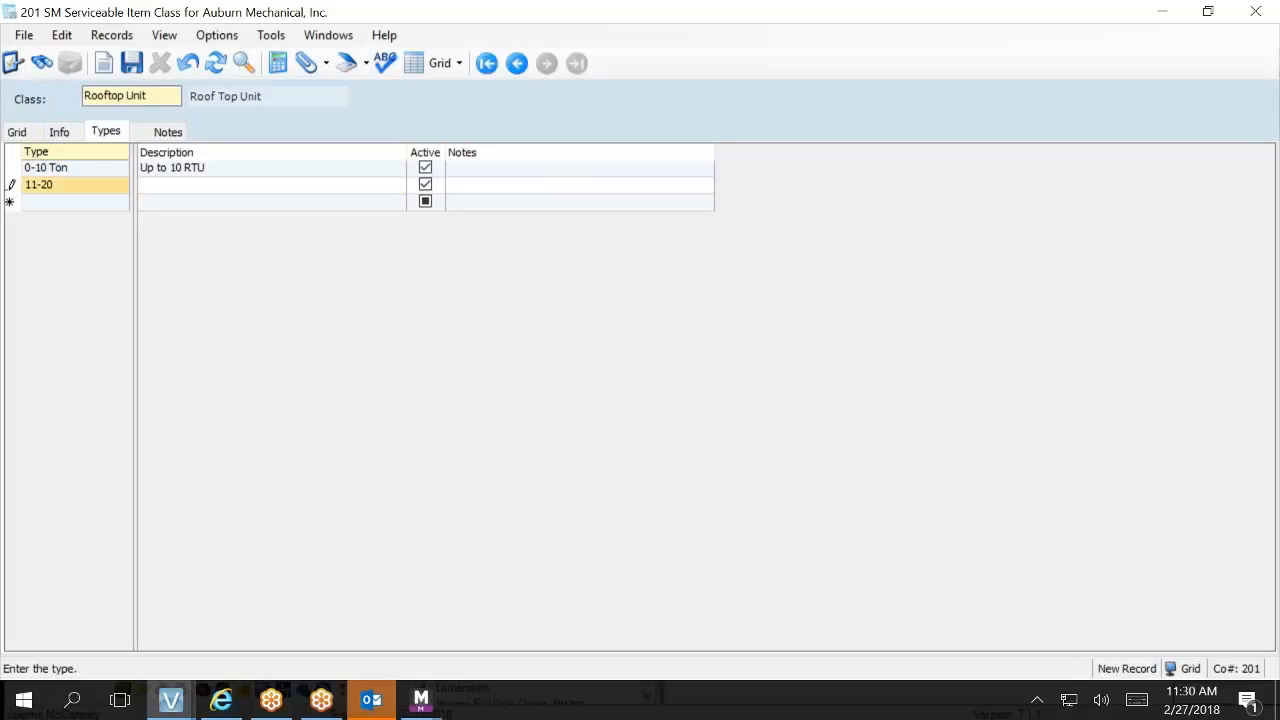
text(11-)
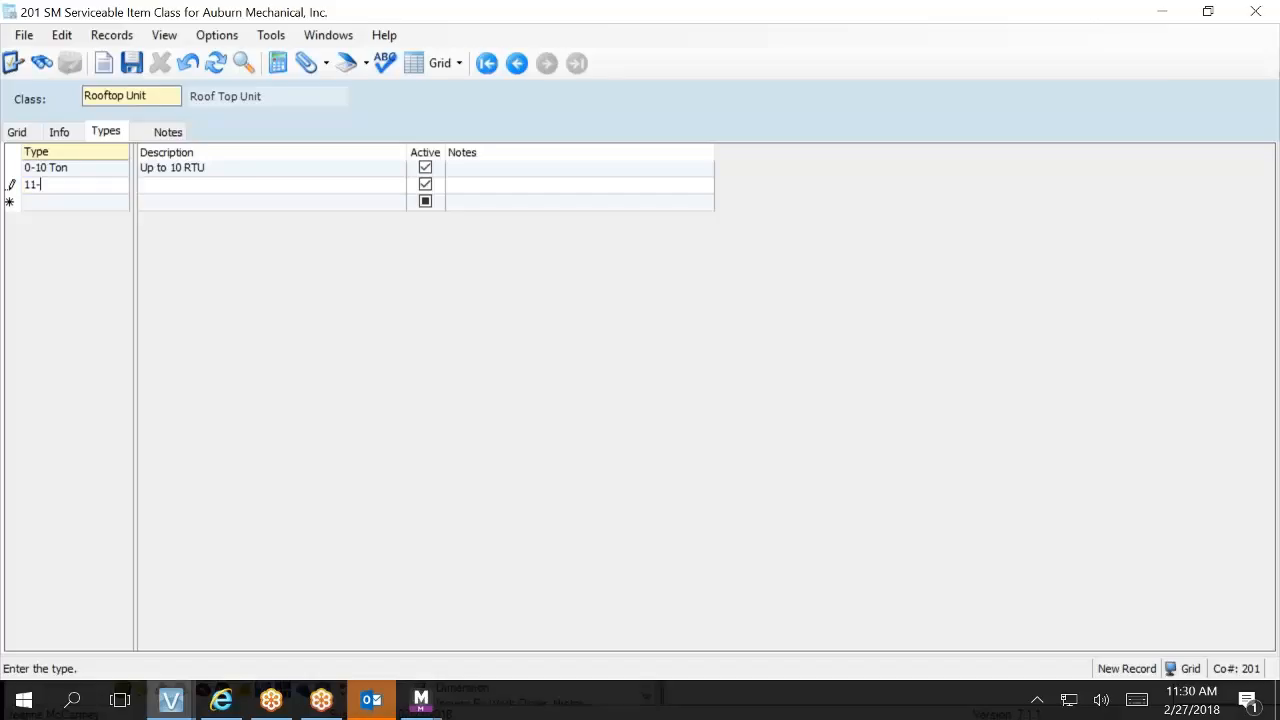
text(20)
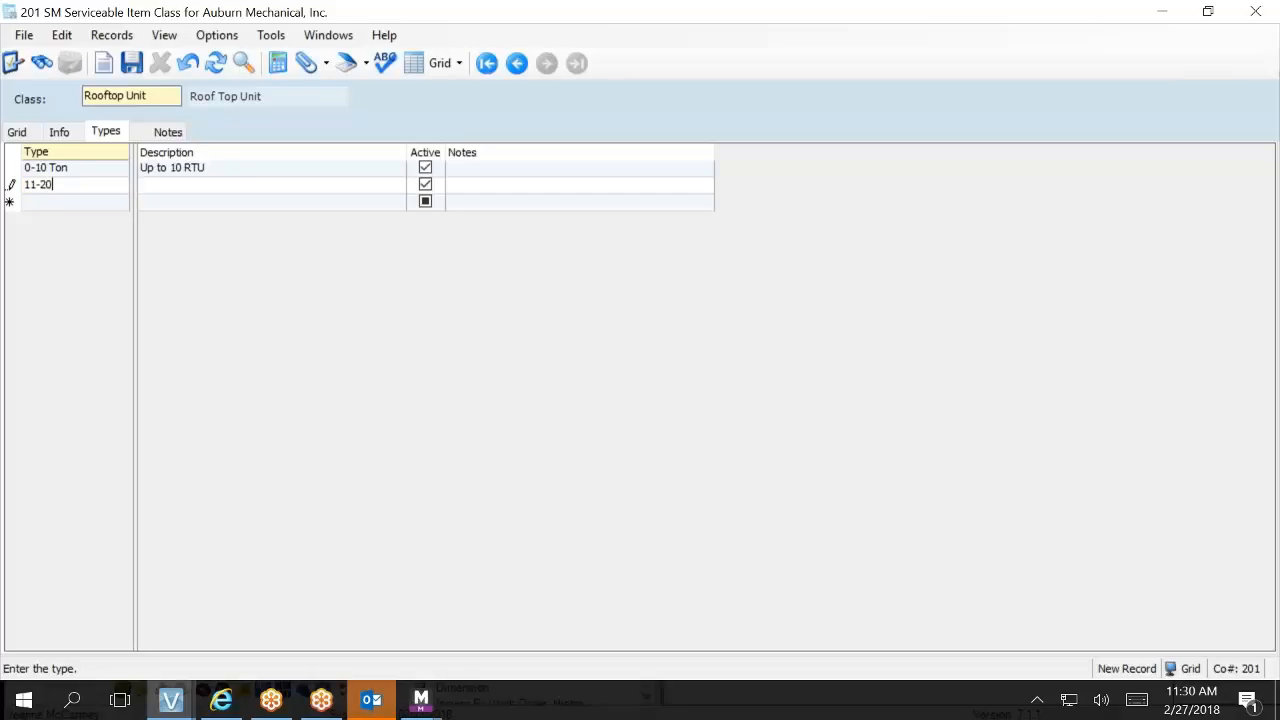